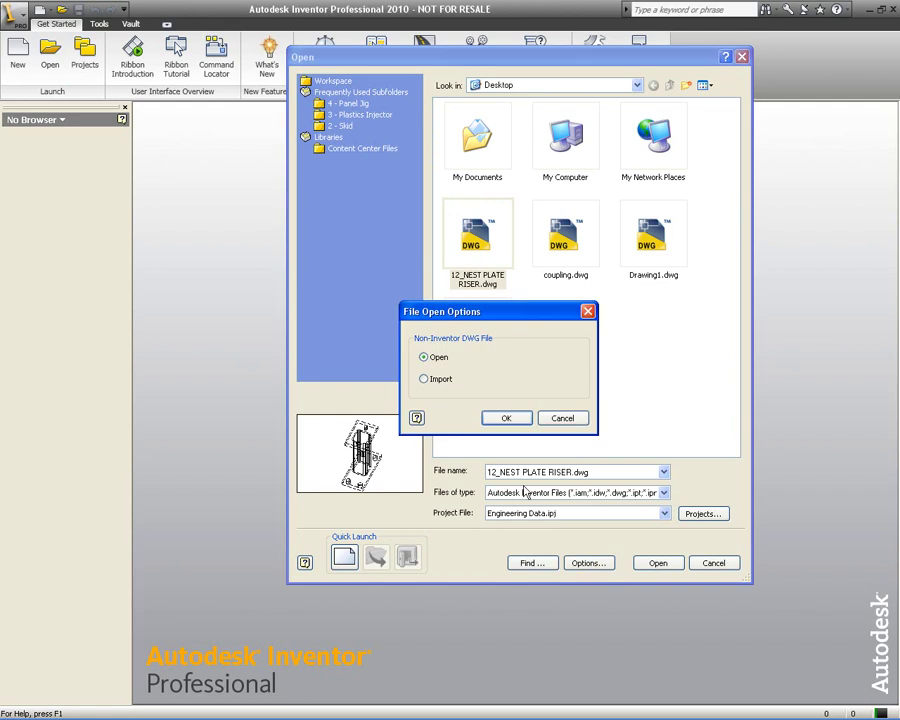
- Import 12_NEST PLATE RISER.dwg using detected units, with its 3D solids written to separate part files instead of a single part file
click(492, 421)
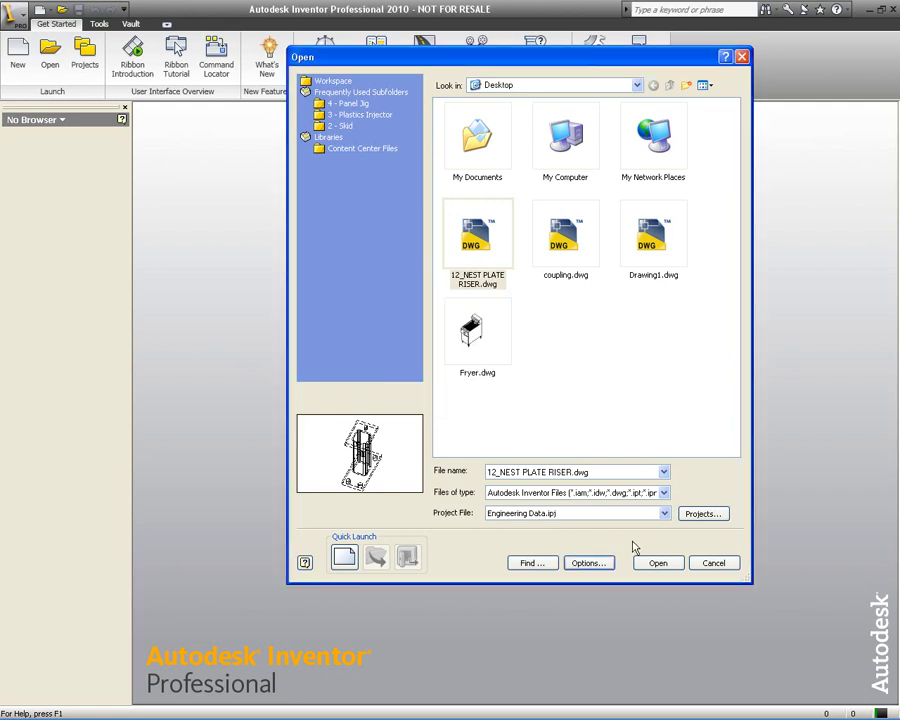
click(656, 563)
click(475, 571)
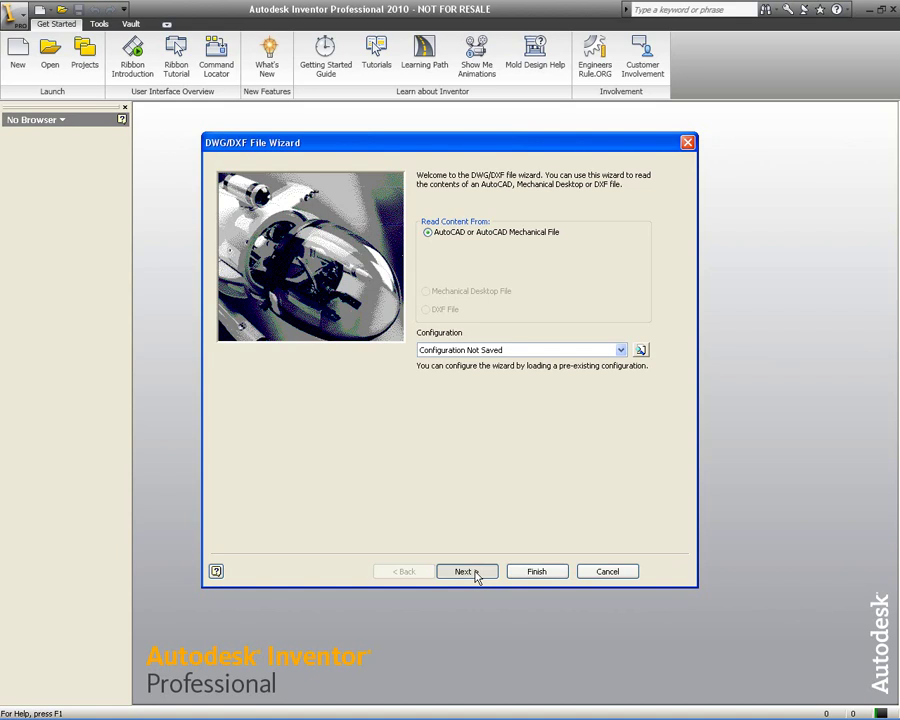
click(476, 575)
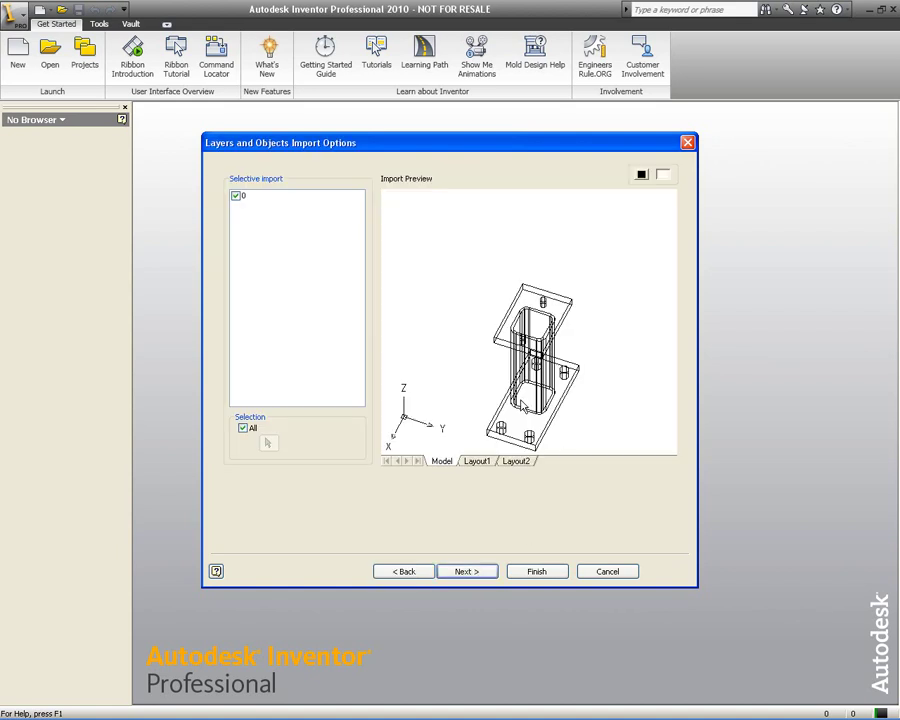
click(476, 575)
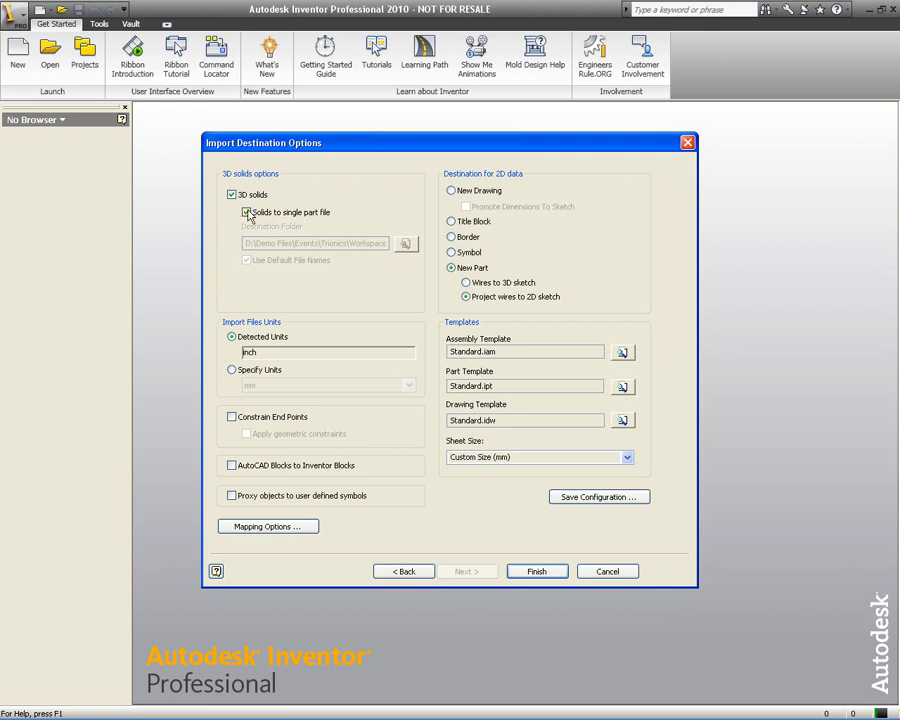
click(323, 213)
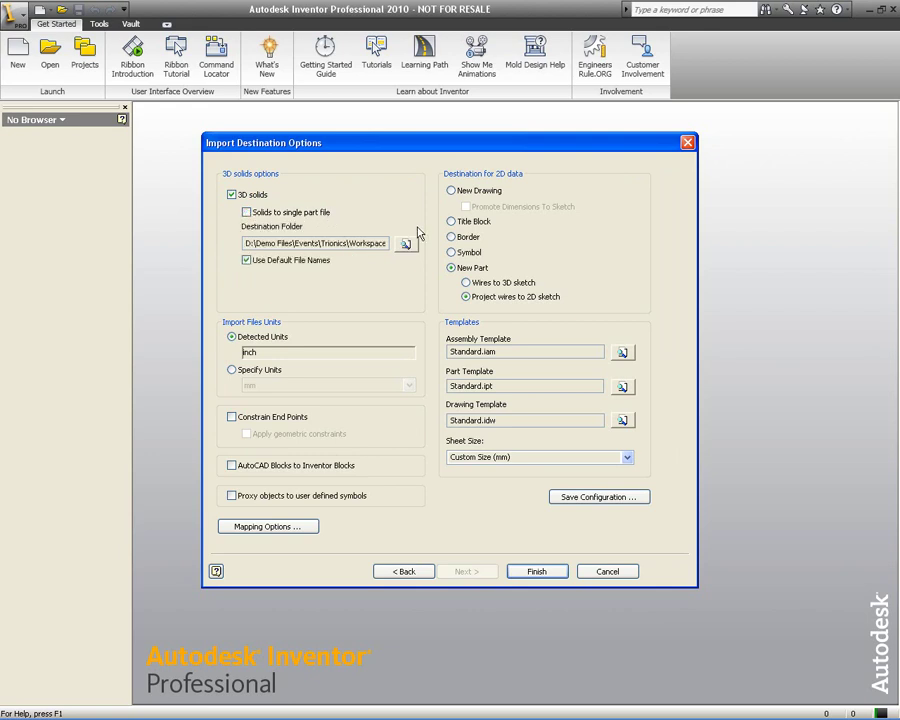
click(538, 572)
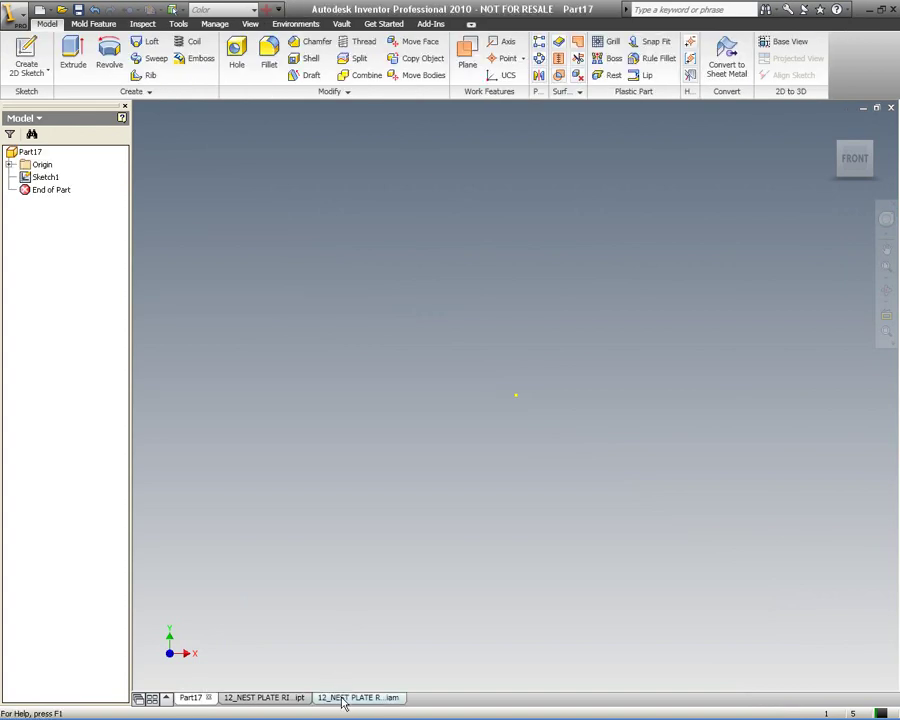
- Switch to the 12_NEST PLATE RISER.iam assembly and inspect the imported riser from several angles
click(341, 697)
middle_drag(356, 441, 350, 429)
mouse_move(495, 448)
shift+middle_down()
mouse_move(480, 280)
mouse_move(484, 430)
shift+middle_up()
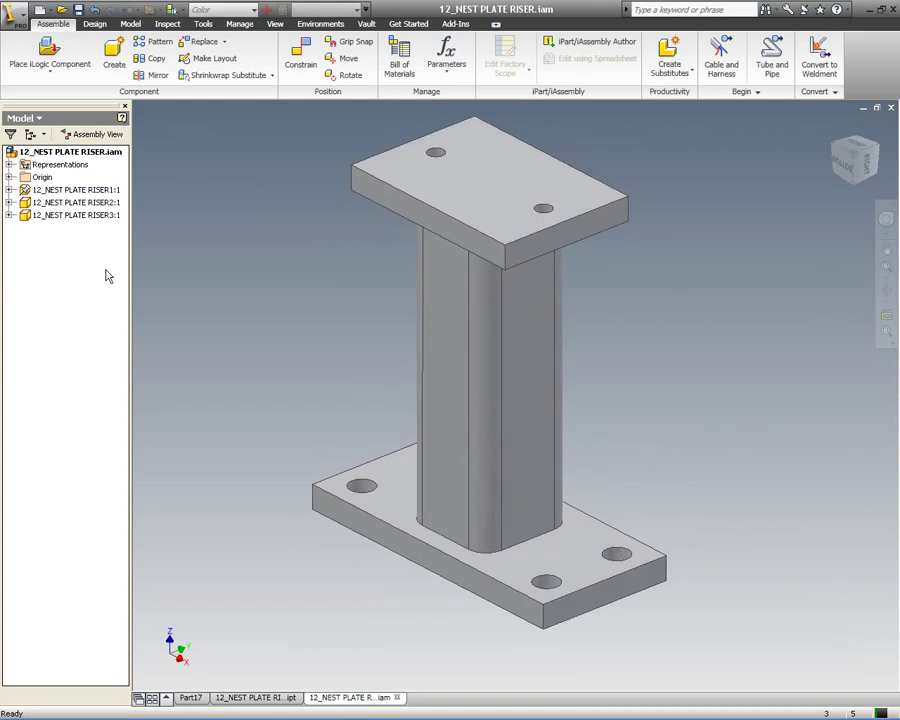
- Open the 12_NEST PLATE RISER3 part from the assembly without feature recognition and inspect the plate
click(62, 215)
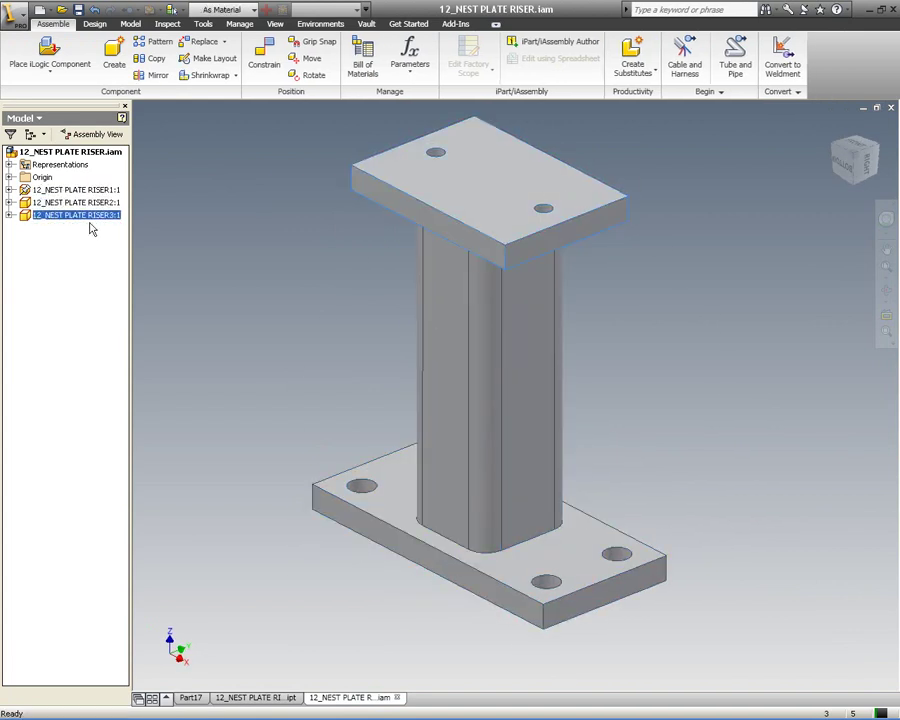
right_click(89, 224)
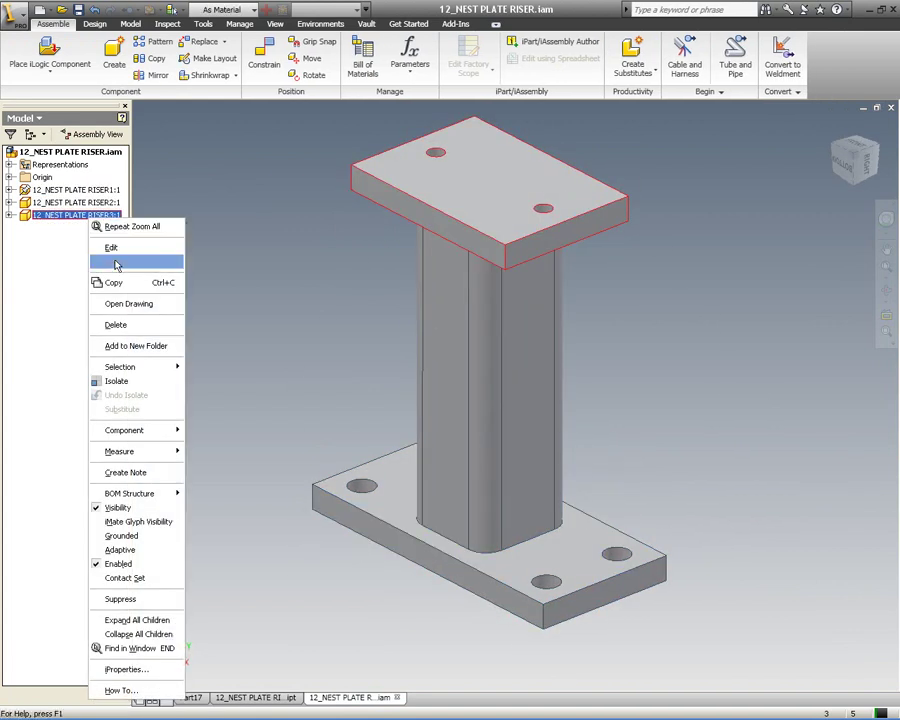
click(114, 261)
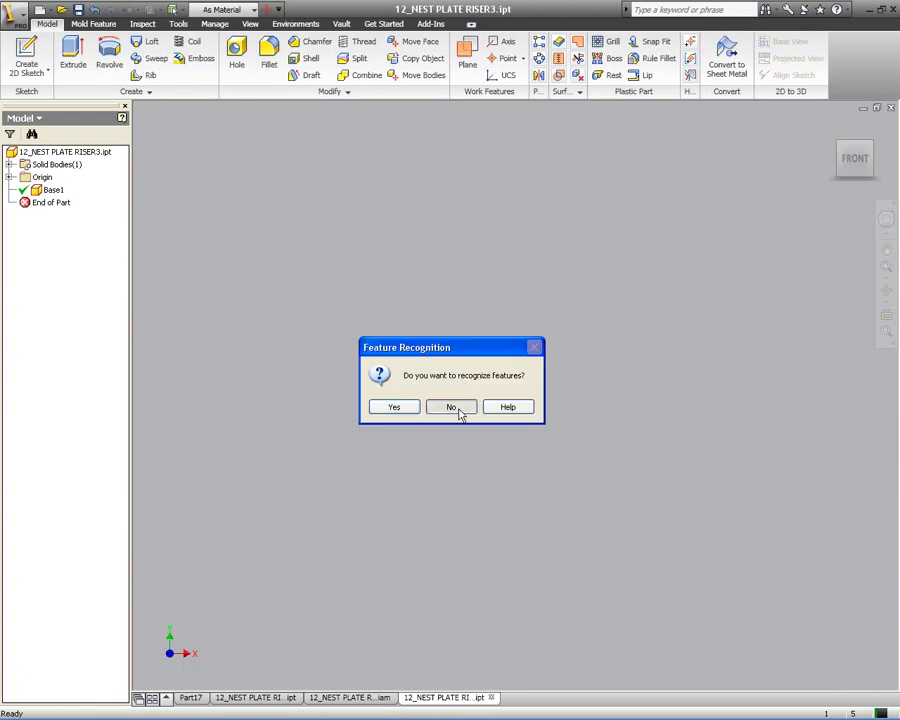
click(452, 408)
shift+middle_drag(460, 412, 507, 417)
scroll(525, 394, down, 6)
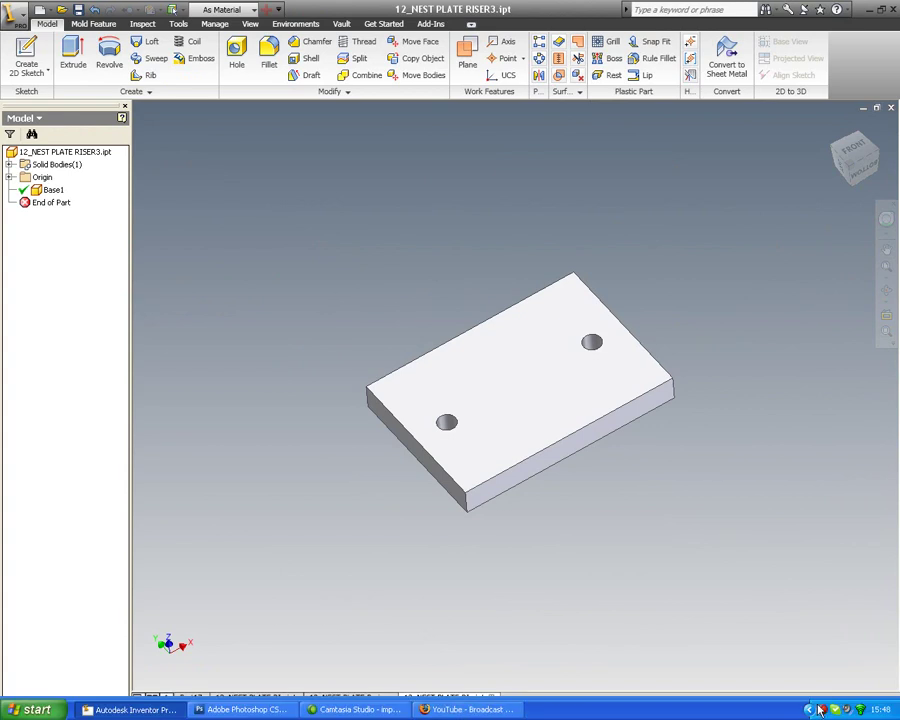
- Switch to AutoCAD Mechanical and examine the 12_NEST PLATE RISER.dwg solids with 3D Orbit
right_click(821, 709)
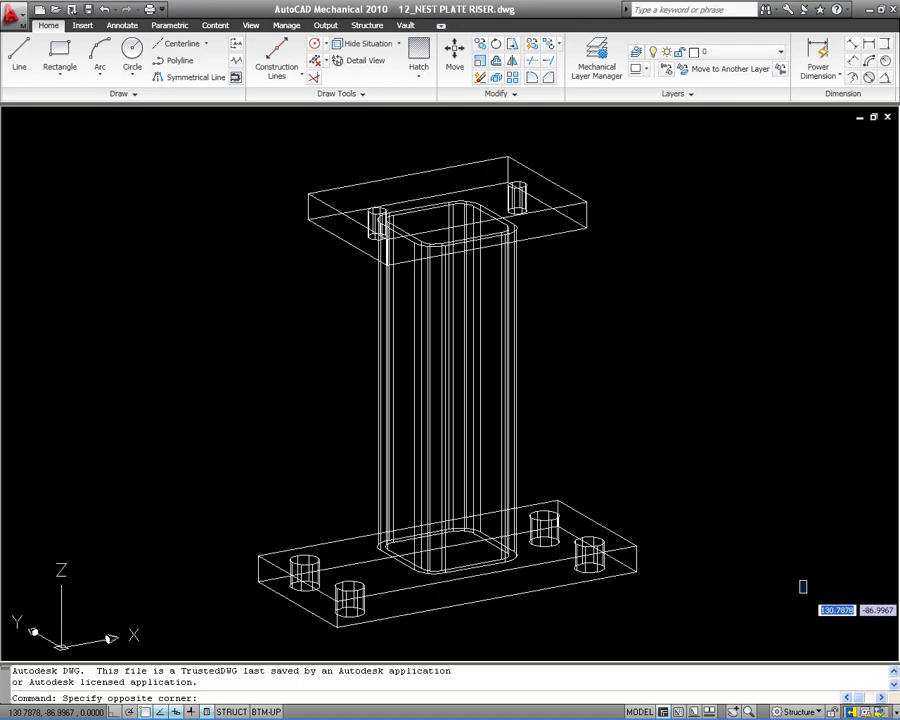
shift+middle_drag(740, 541, 731, 524)
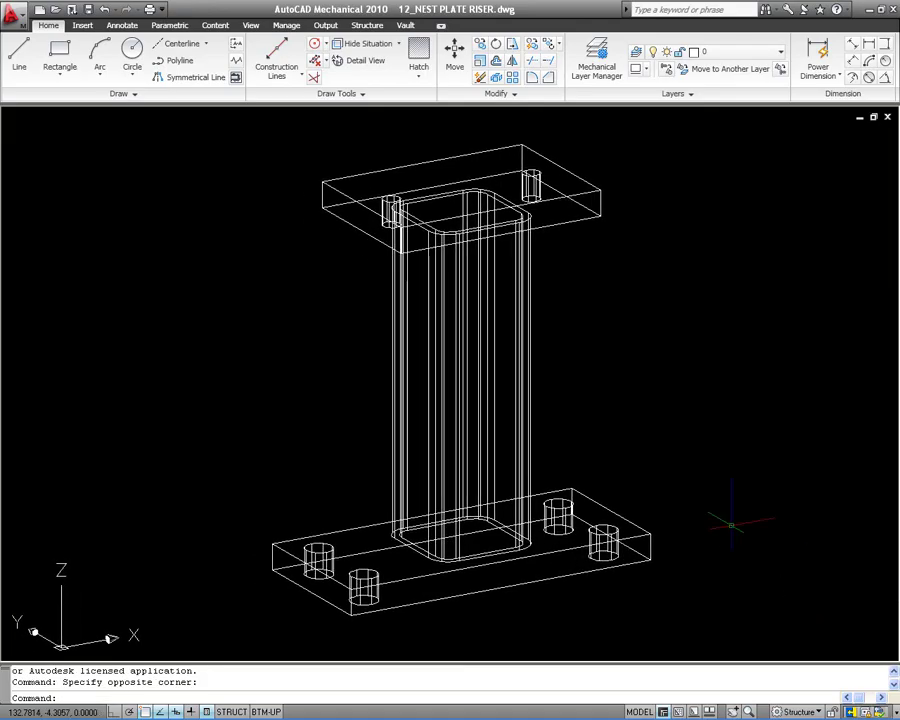
text(3do)
key(Return)
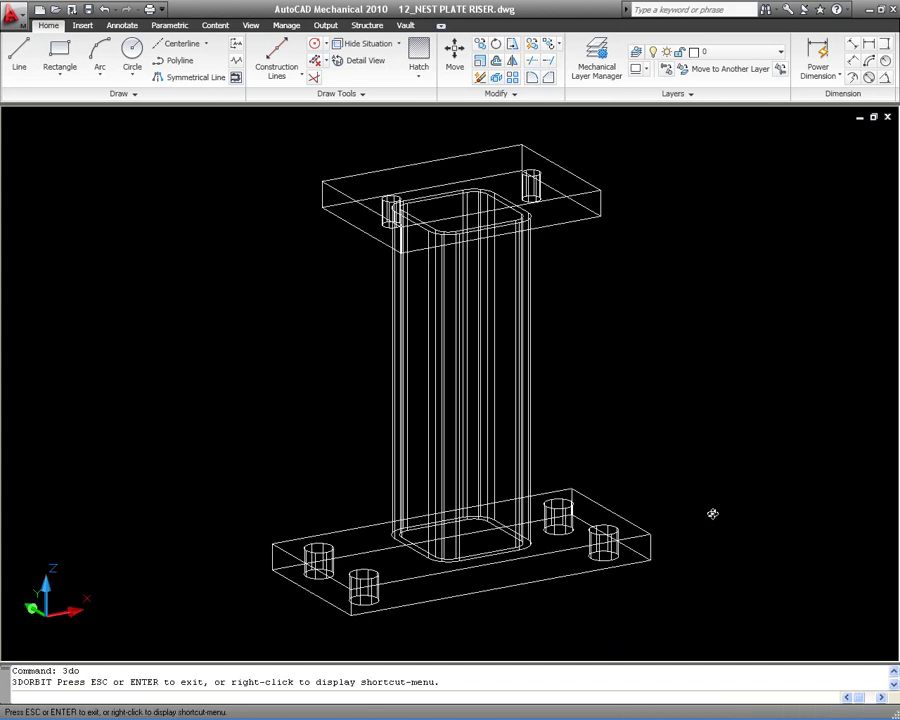
drag(492, 494, 558, 565)
right_click(560, 540)
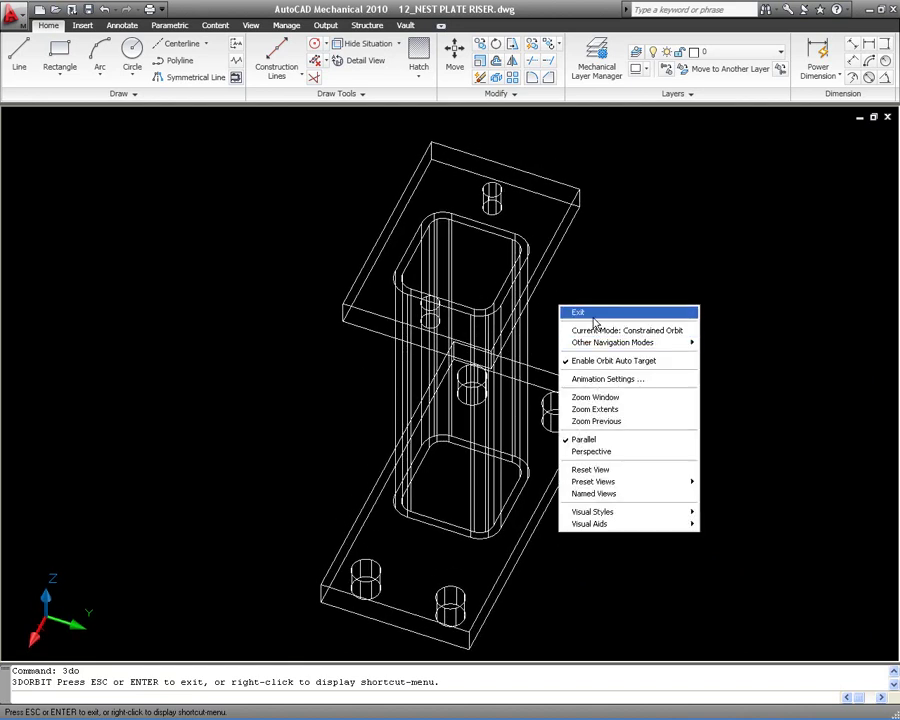
click(592, 313)
- Close the 12_NEST PLATE RISER drawing, saving its changes, and switch back to Autodesk Inventor
click(888, 119)
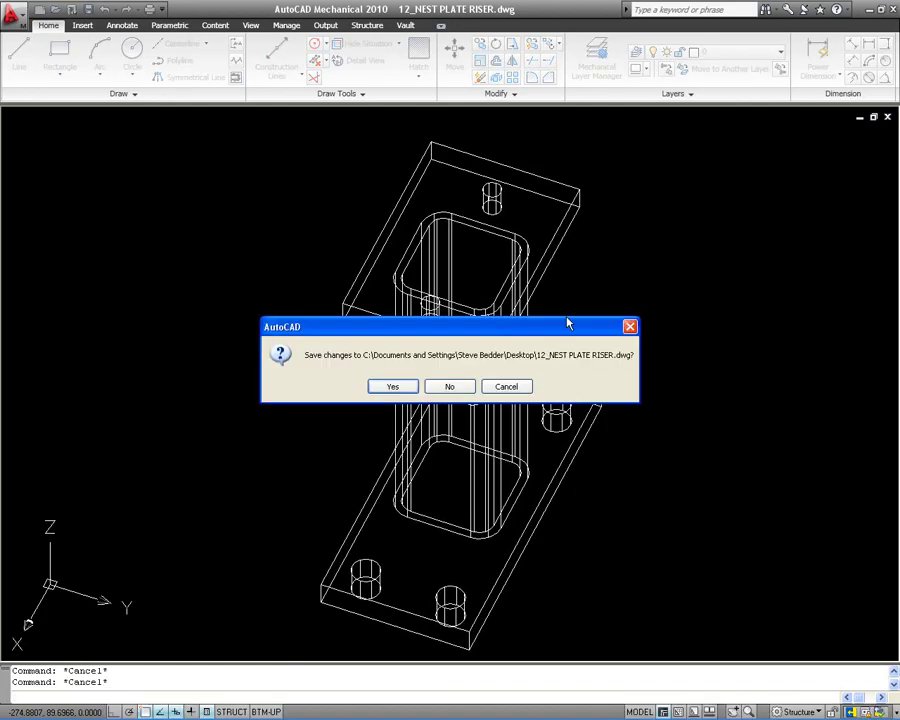
click(400, 386)
key(alt+Tab)
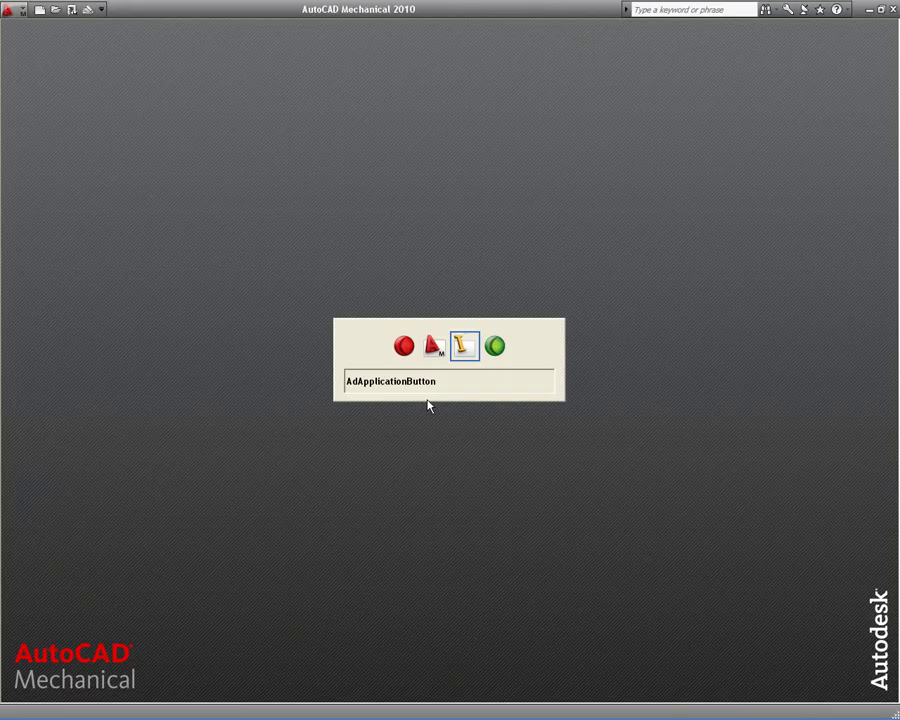
- Open 12_NEST PLATE RISER.dwg from the desktop with the Import option for non-Inventor DWG files
click(50, 55)
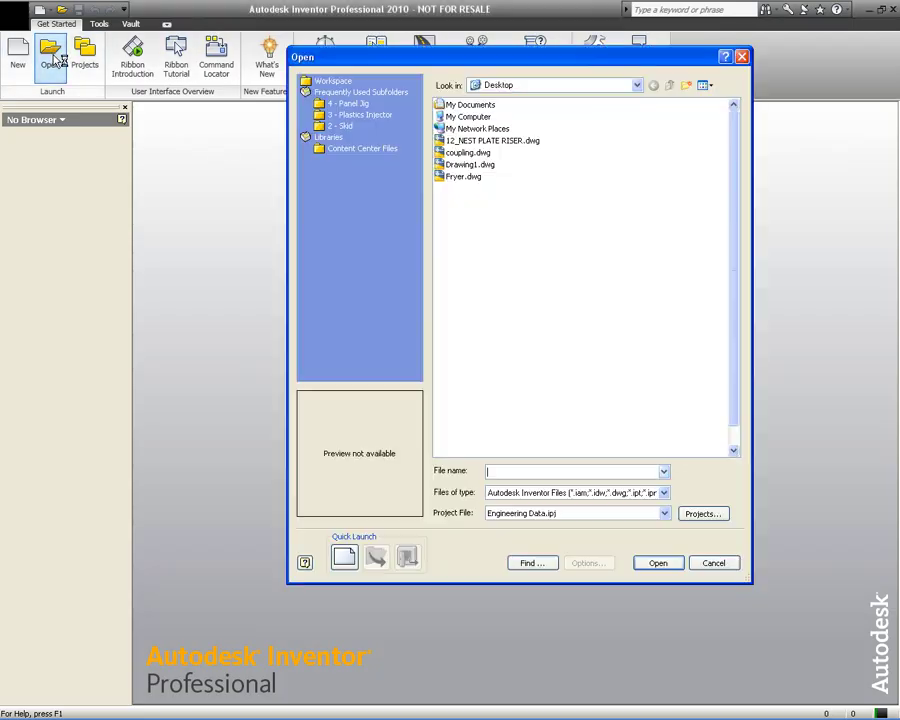
click(480, 240)
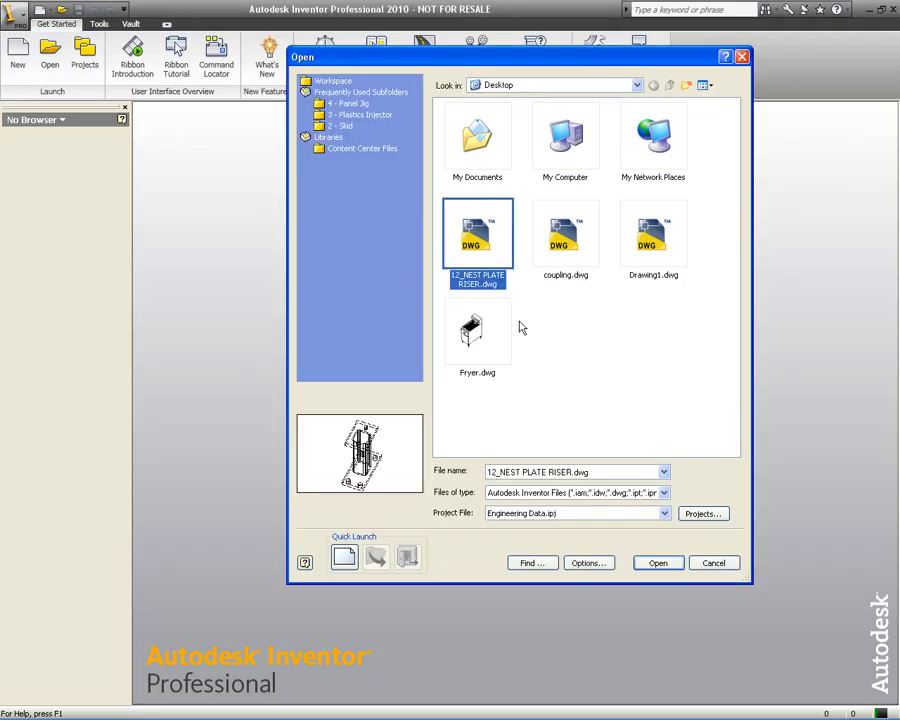
click(587, 564)
click(448, 381)
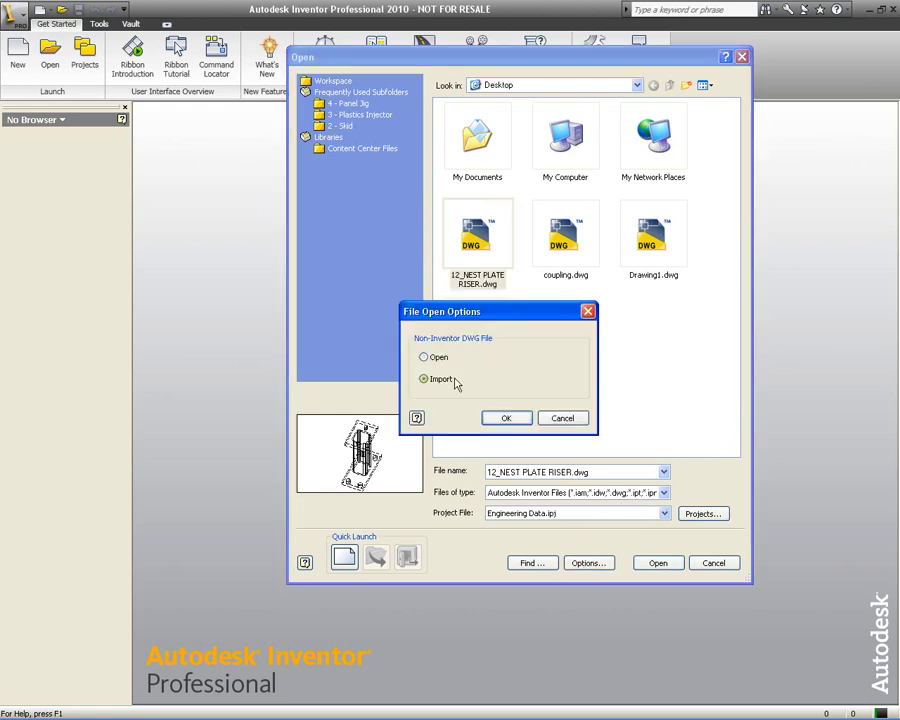
click(493, 418)
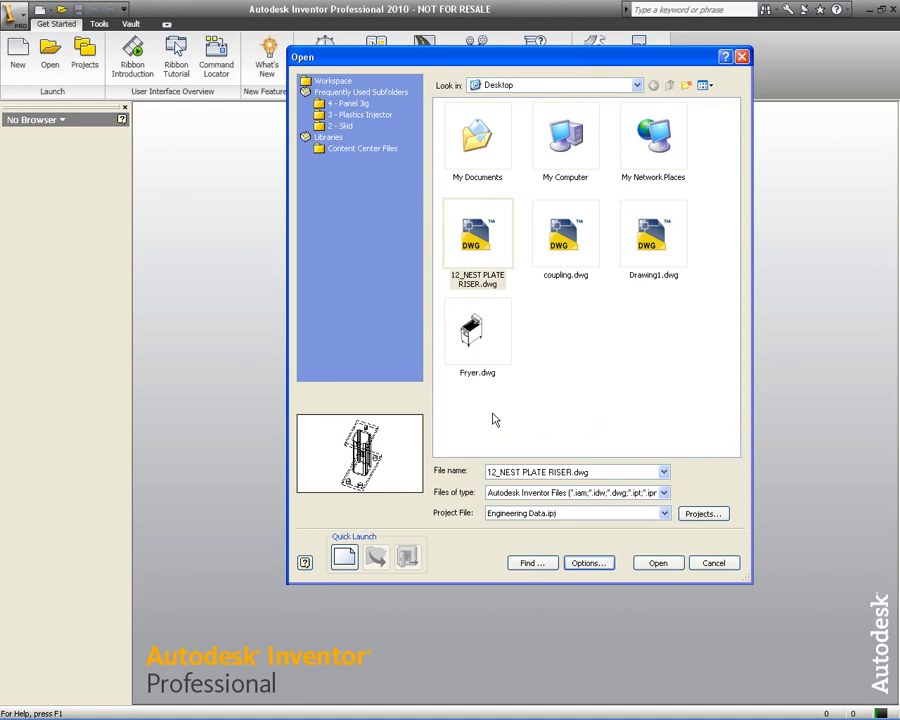
click(645, 563)
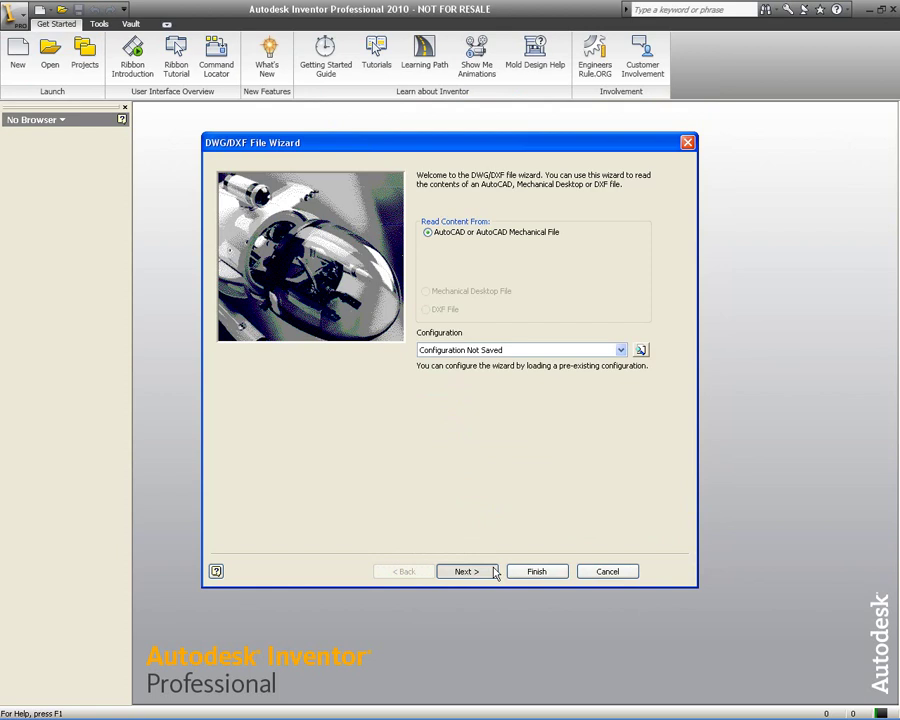
- Complete the DWG import with all layers included and the 3D solids brought into a single part file
click(494, 572)
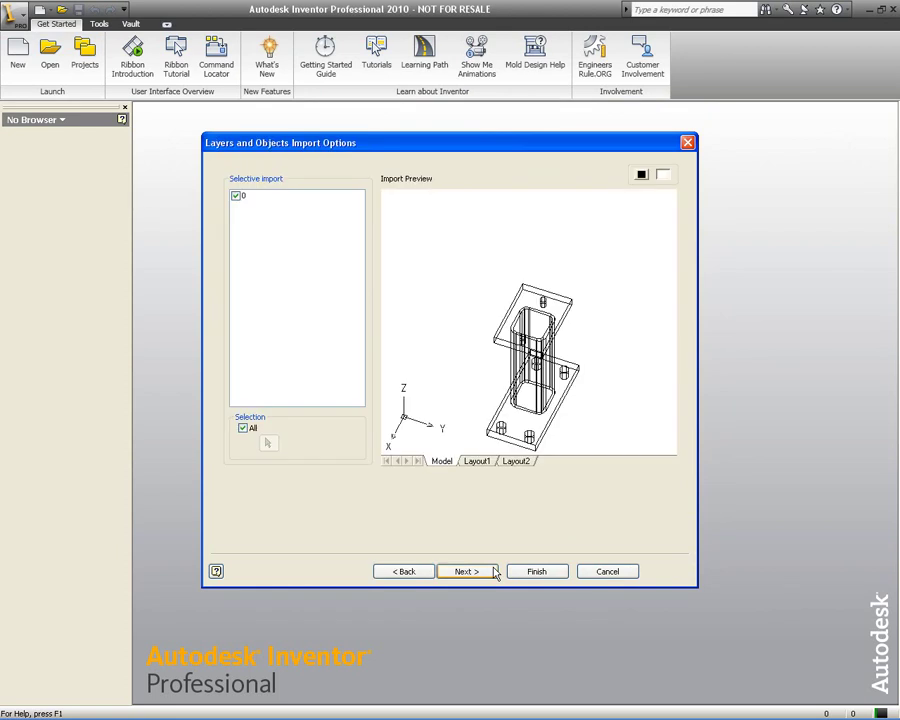
click(494, 572)
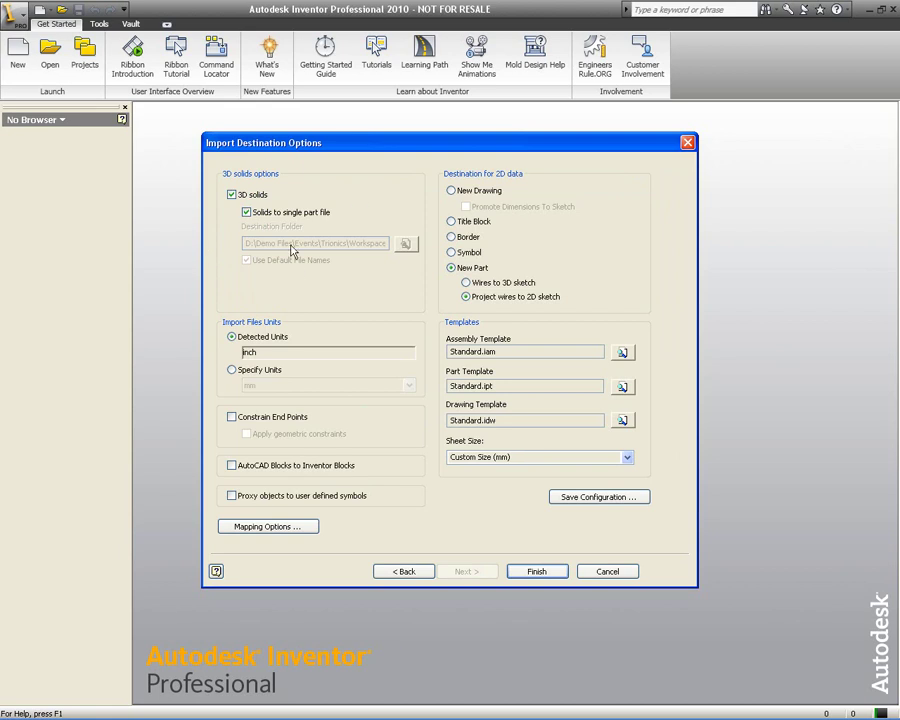
click(537, 572)
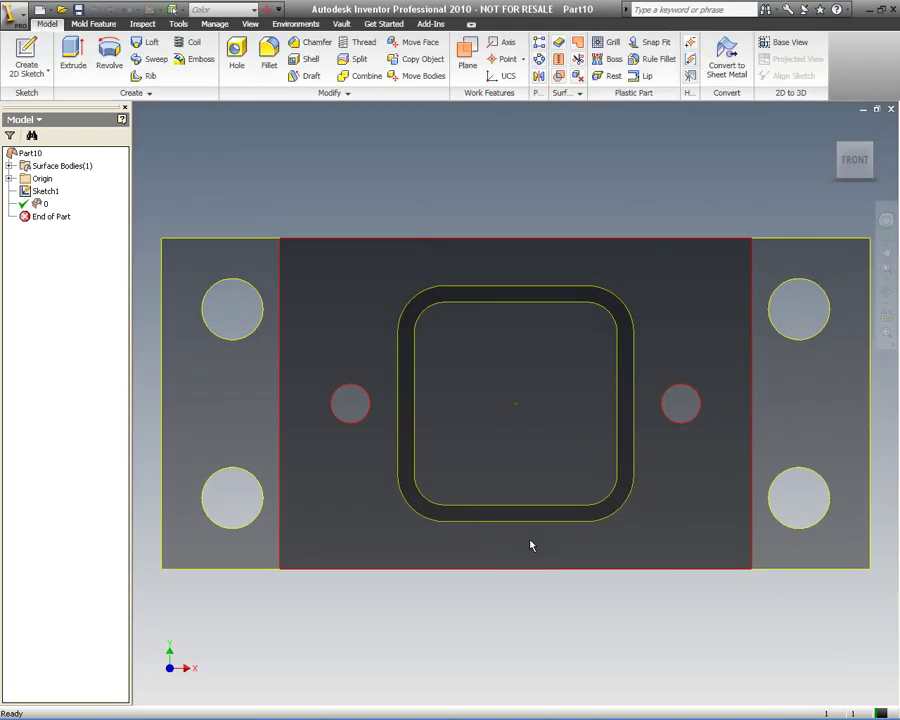
- Inspect the imported surface composite 0 and copy it to the construction environment
shift+middle_drag(517, 531, 552, 487)
scroll(556, 412, down, 5)
scroll(552, 460, up, 3)
shift+middle_drag(552, 442, 521, 539)
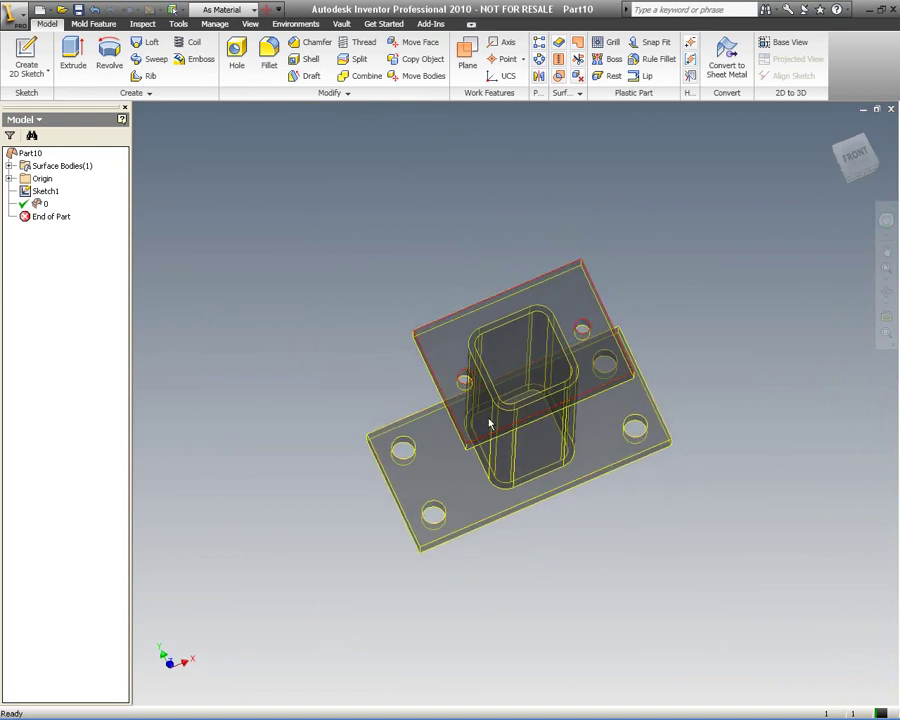
click(45, 205)
right_click(45, 205)
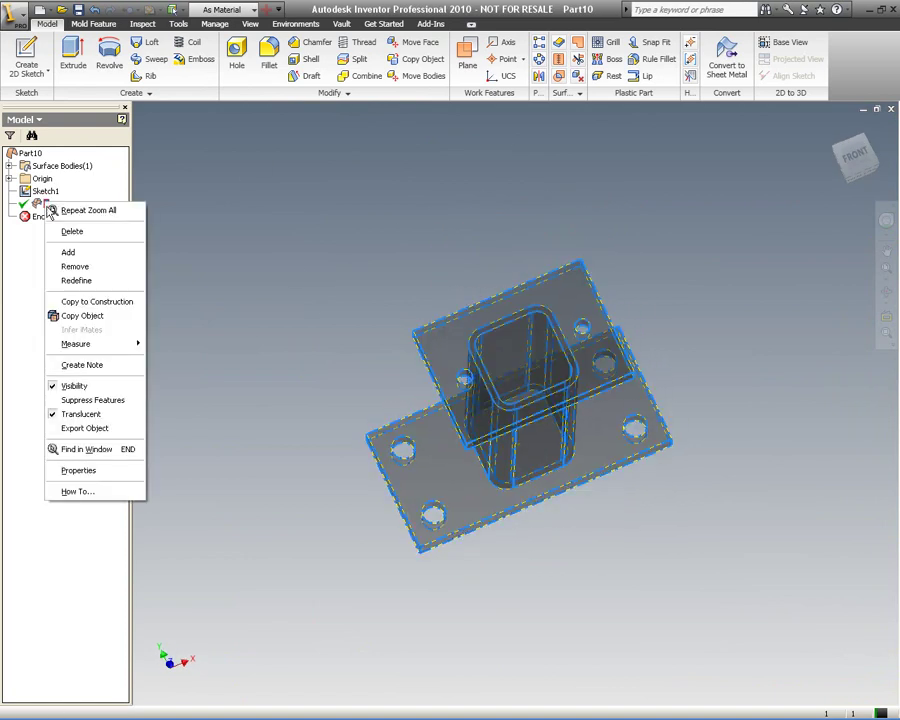
click(143, 311)
- Expand the construction group 0 to show its solids, and delete the original surface composite 0 from the part
click(9, 179)
click(23, 204)
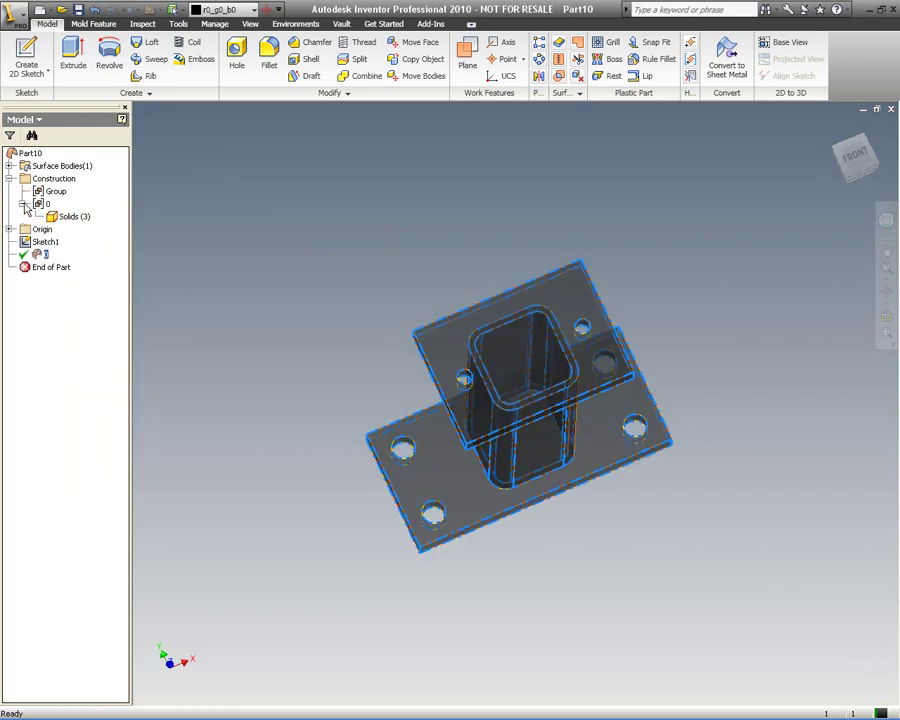
right_click(42, 252)
click(77, 287)
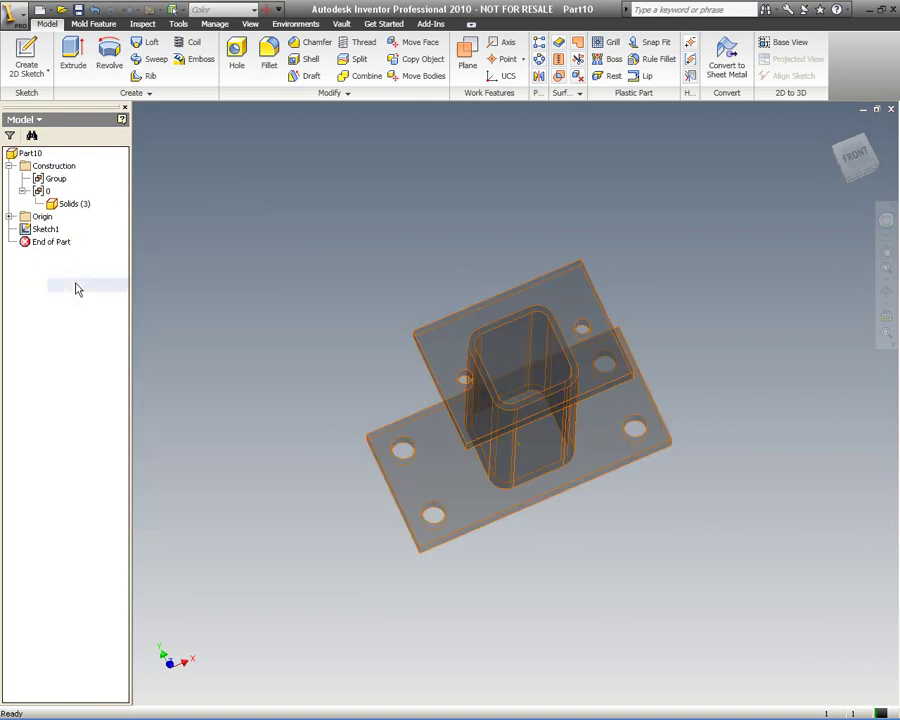
- Edit the construction data, copy group 0's solids out as new separate solid bodies with Delete Original enabled, and finish construction
right_click(70, 204)
double_click(26, 169)
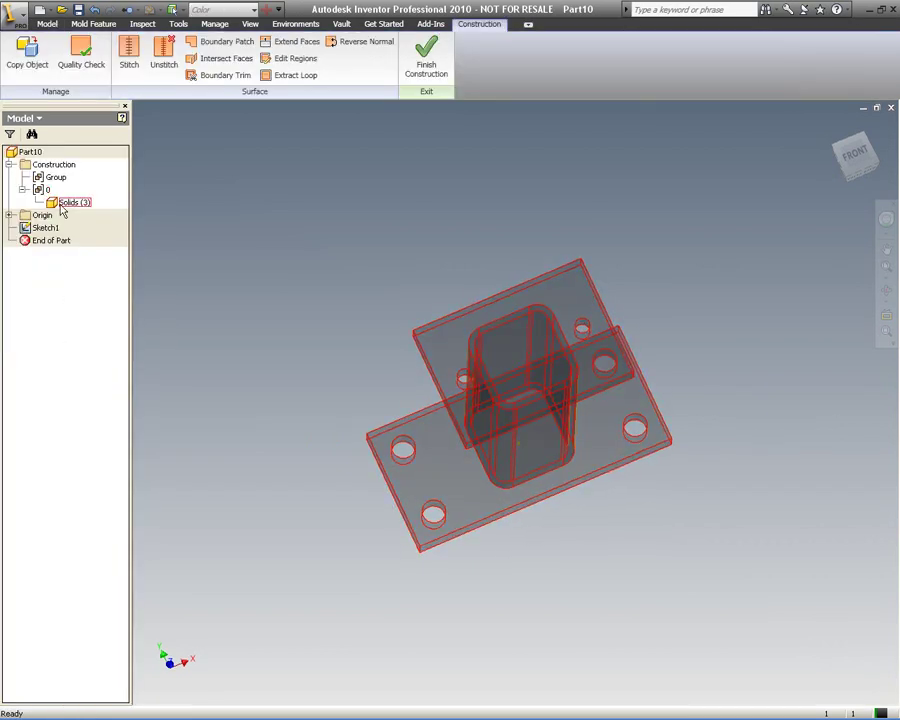
right_click(63, 205)
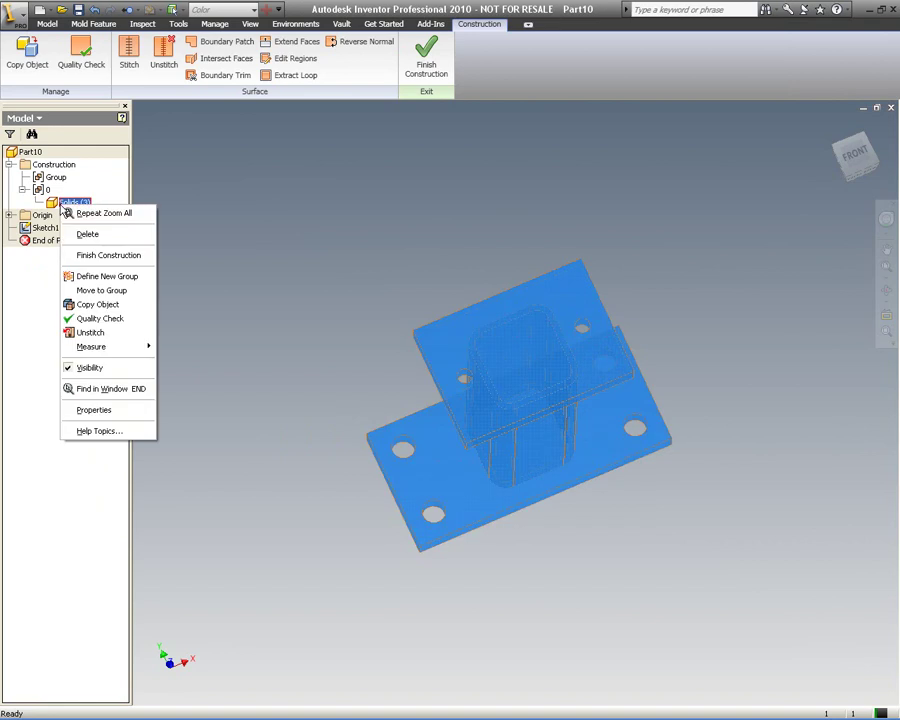
click(124, 304)
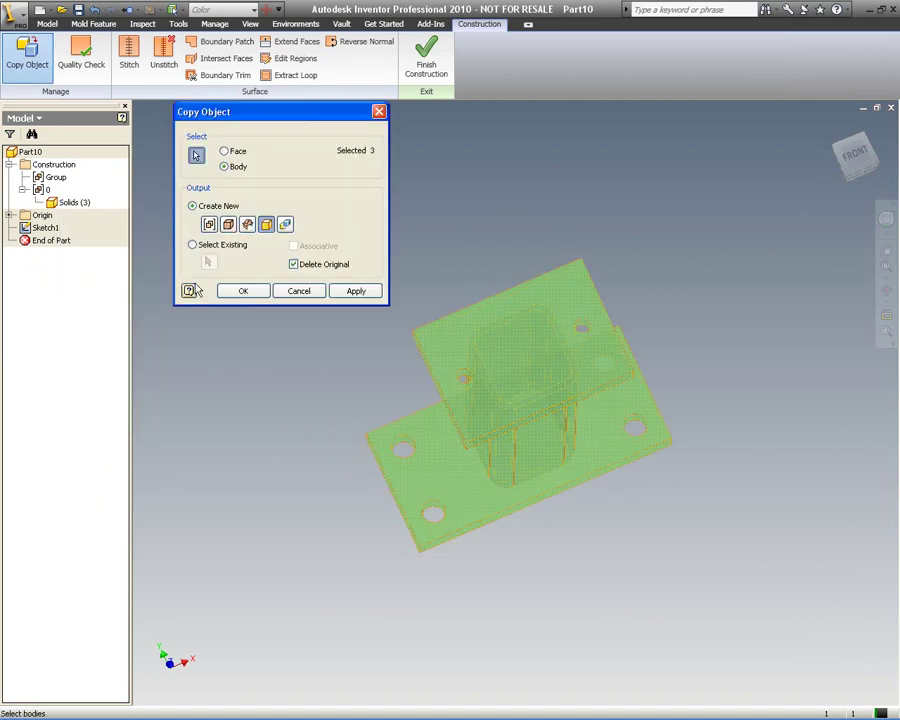
click(286, 231)
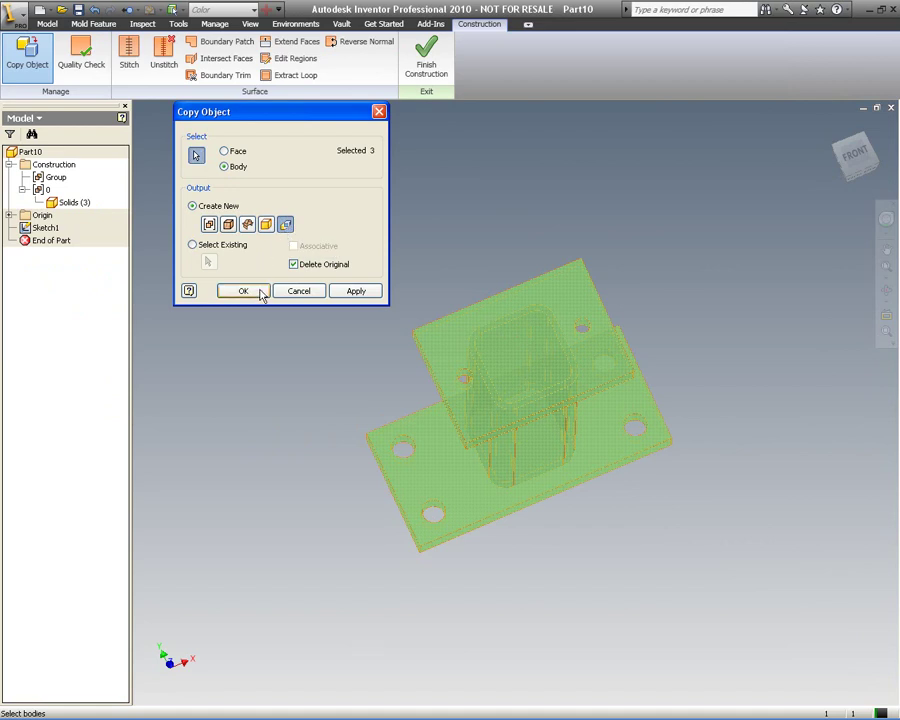
click(259, 291)
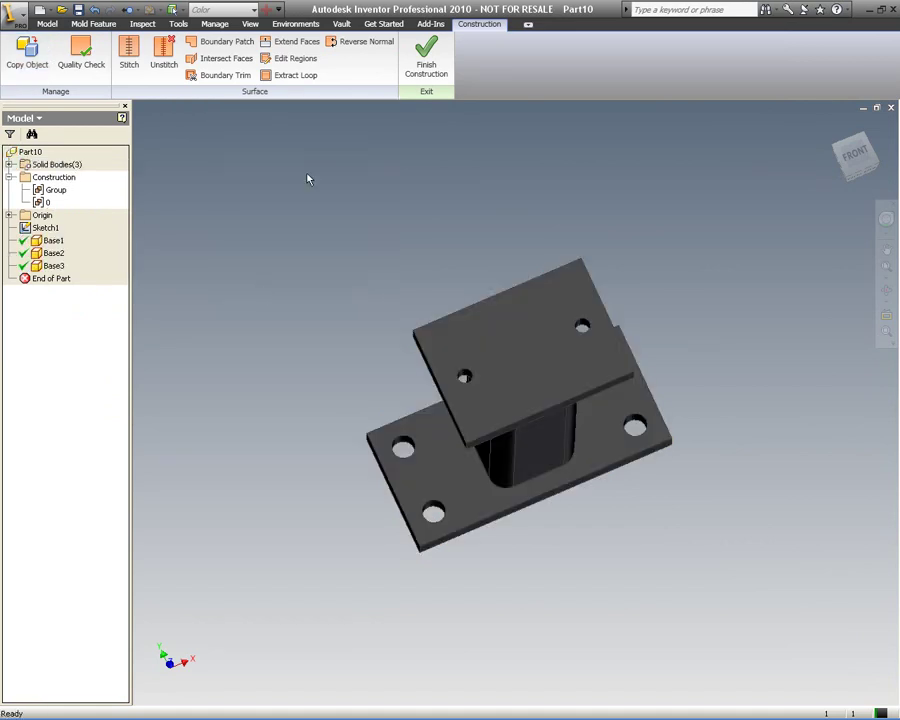
click(426, 66)
- Delete the now-empty Construction folder from the part, keeping only the three base solids
right_click(53, 177)
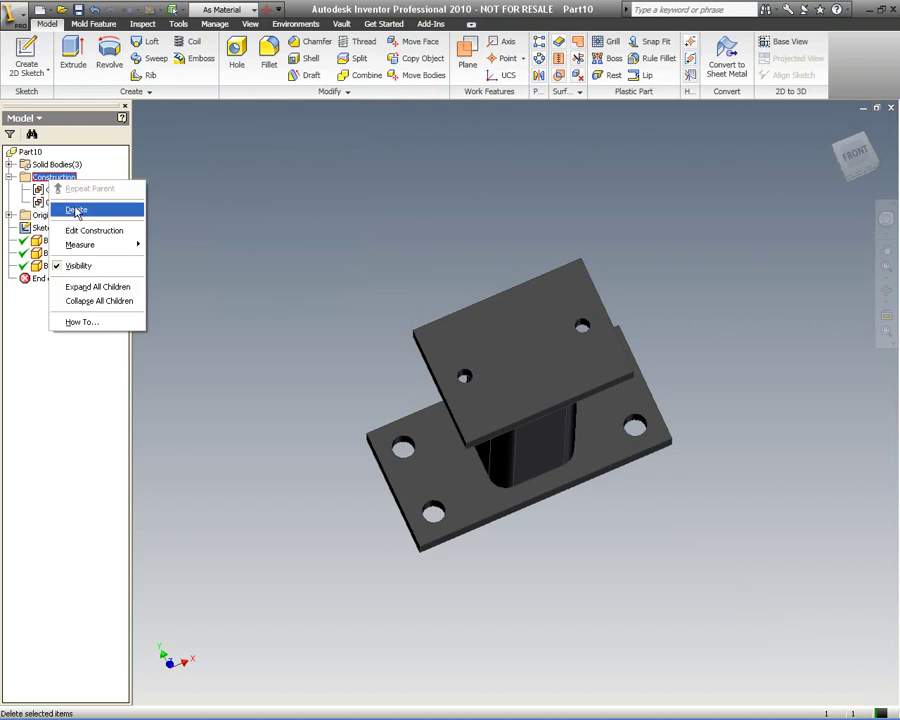
click(75, 210)
click(360, 396)
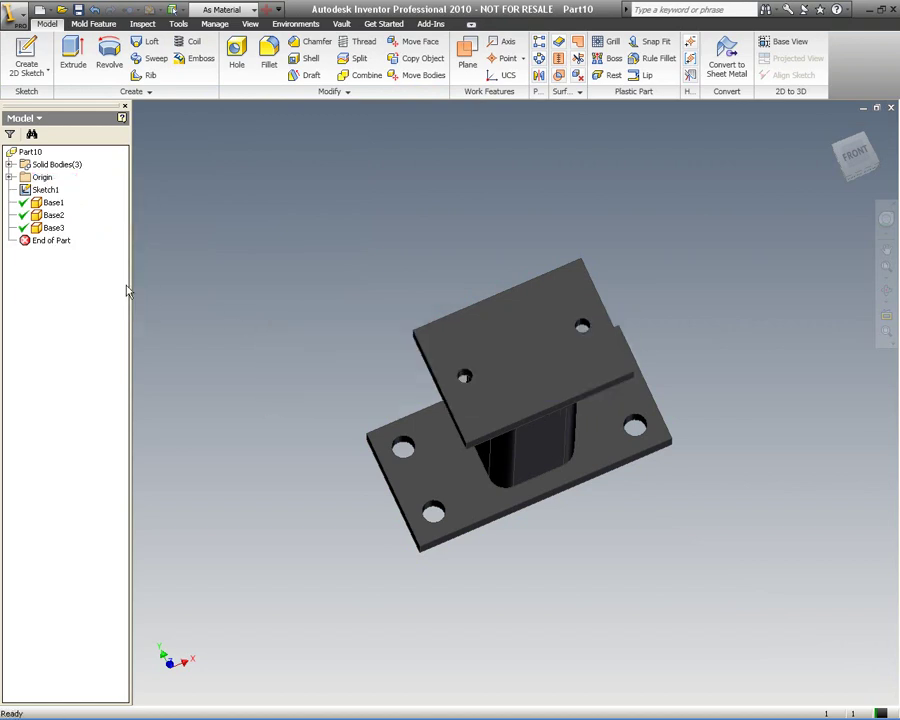
- Open the Base1 plate in the base solid editing environment to look at its editing tools, and exit without editing it
key(F4)
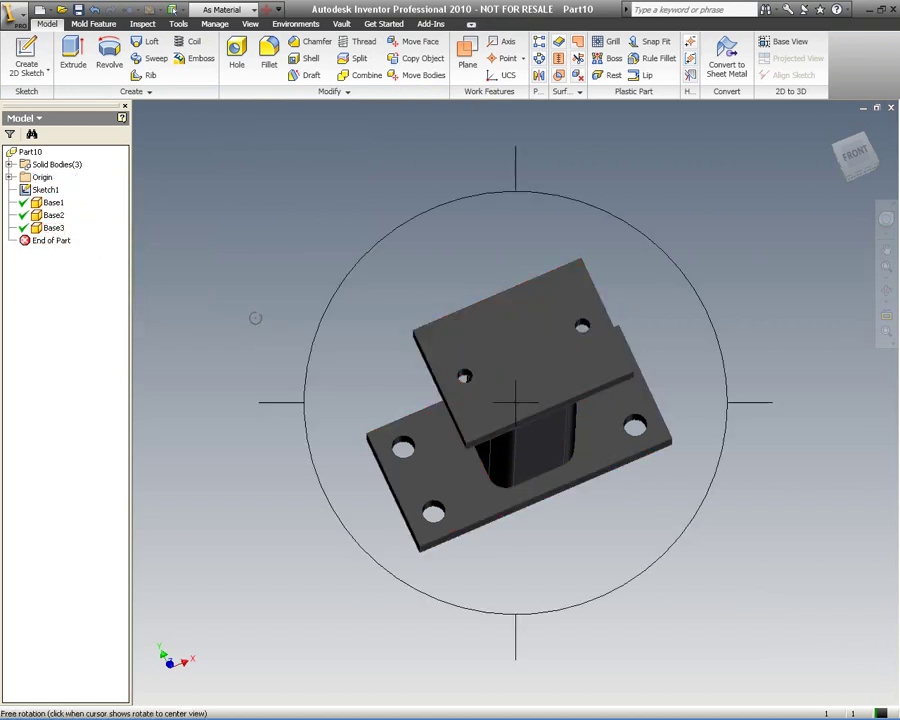
drag(412, 370, 428, 247)
key(Escape)
right_click(57, 203)
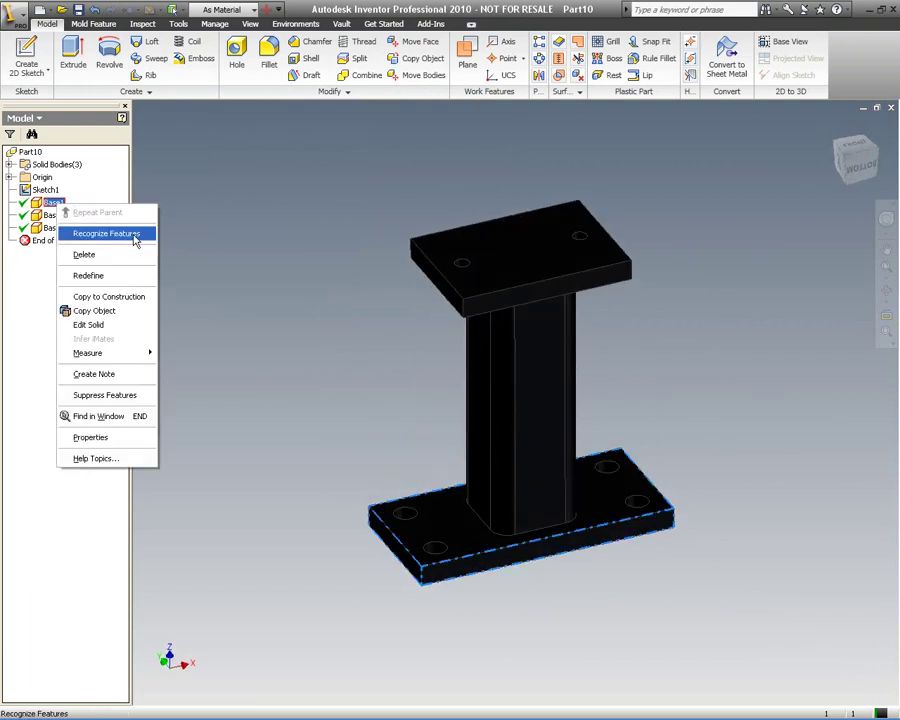
click(130, 211)
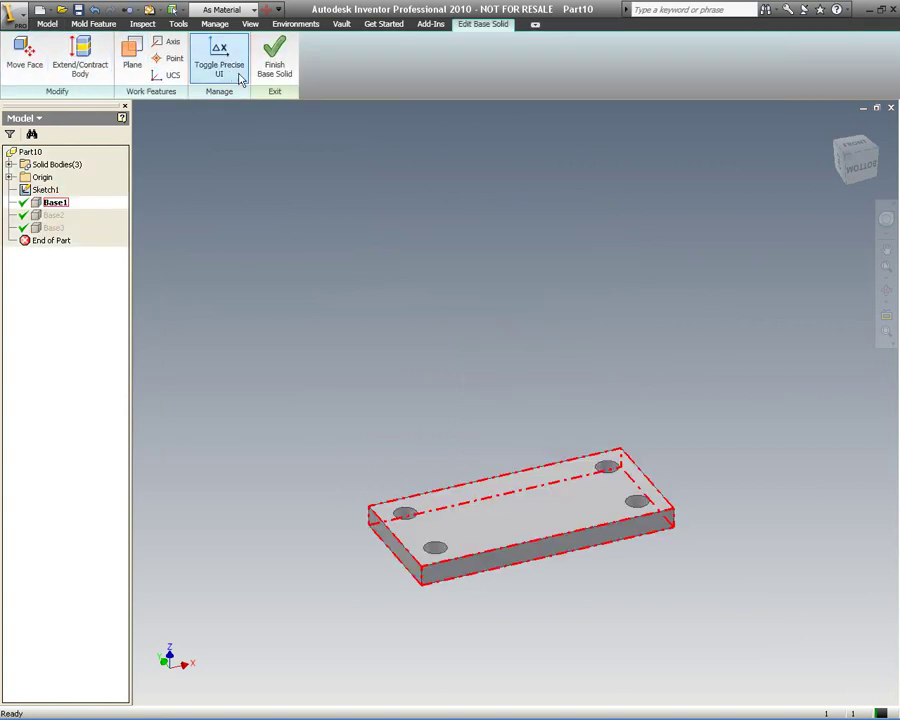
click(275, 68)
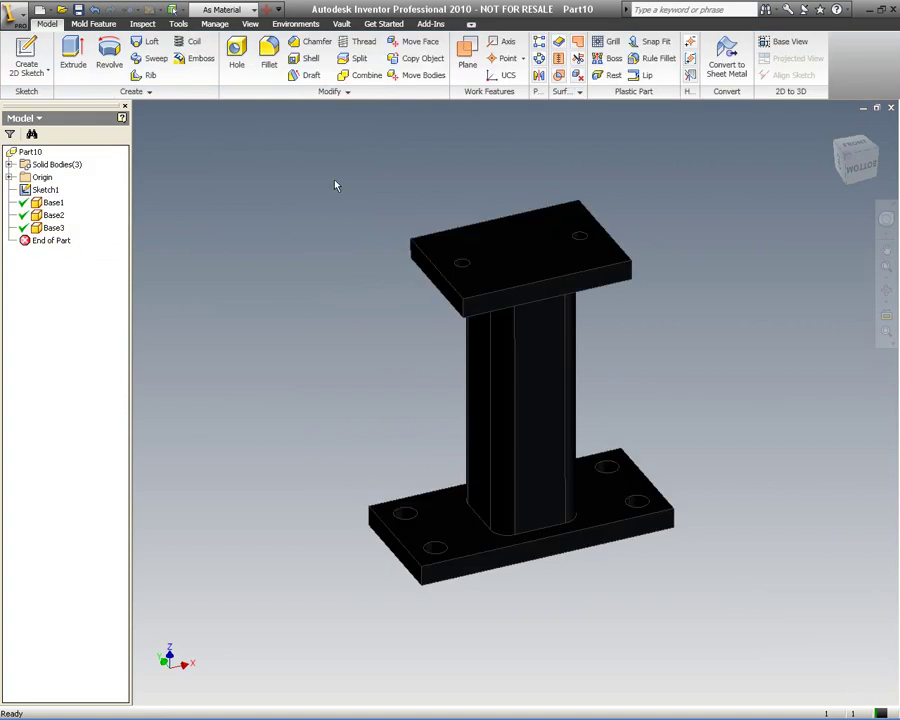
- Start Make Components and select the bodies Solid1, Solid2 and Solid3 for insertion in a target assembly
key(F4)
mouse_move(481, 312)
mouse_down()
mouse_move(462, 364)
mouse_move(476, 354)
mouse_move(484, 316)
mouse_up()
click(215, 23)
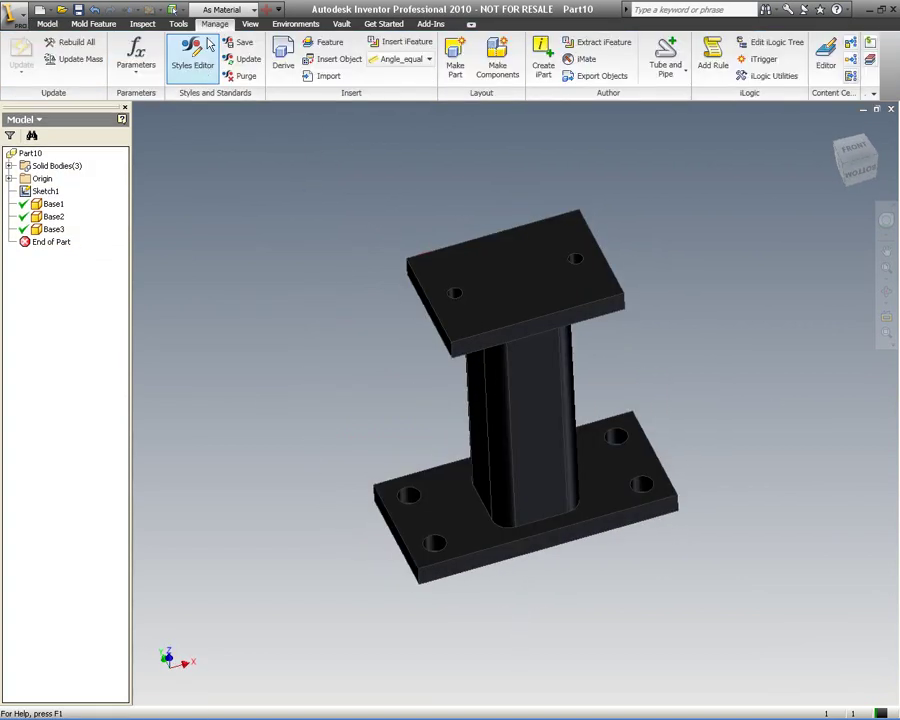
click(492, 72)
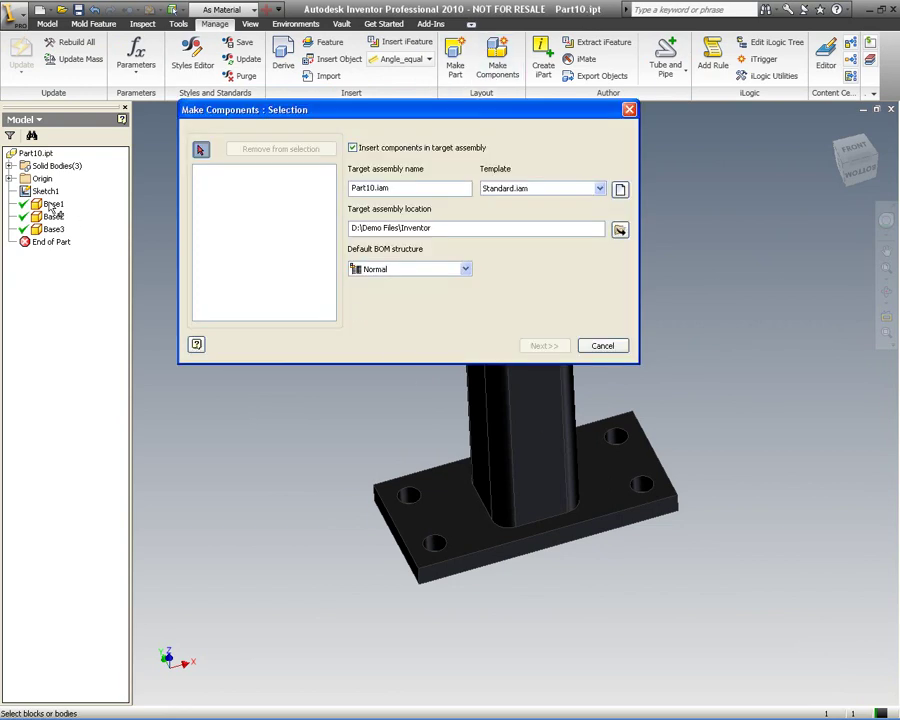
click(10, 166)
click(54, 178)
click(55, 191)
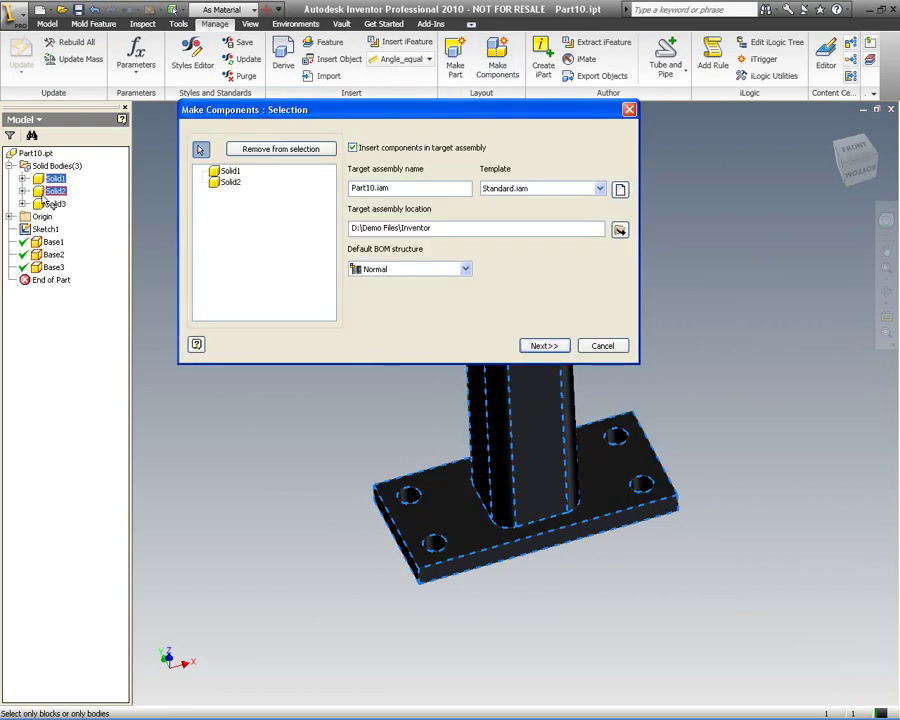
click(56, 204)
- Name the target assembly Support Leg and proceed to the component settings for the selected bodies
drag(402, 191, 307, 195)
click(391, 187)
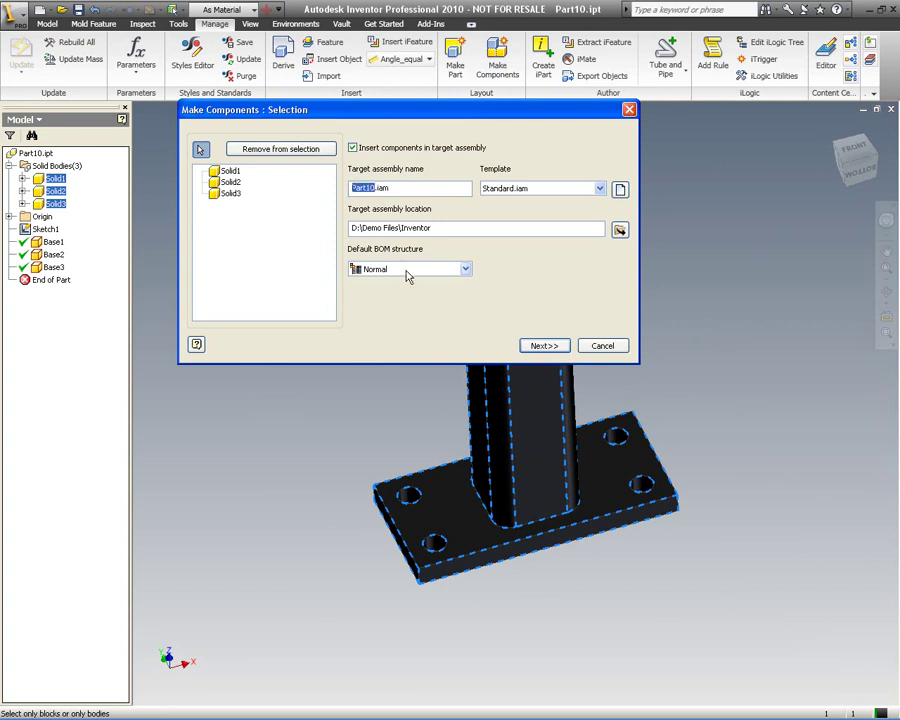
text(L)
text(ort Leg)
click(542, 345)
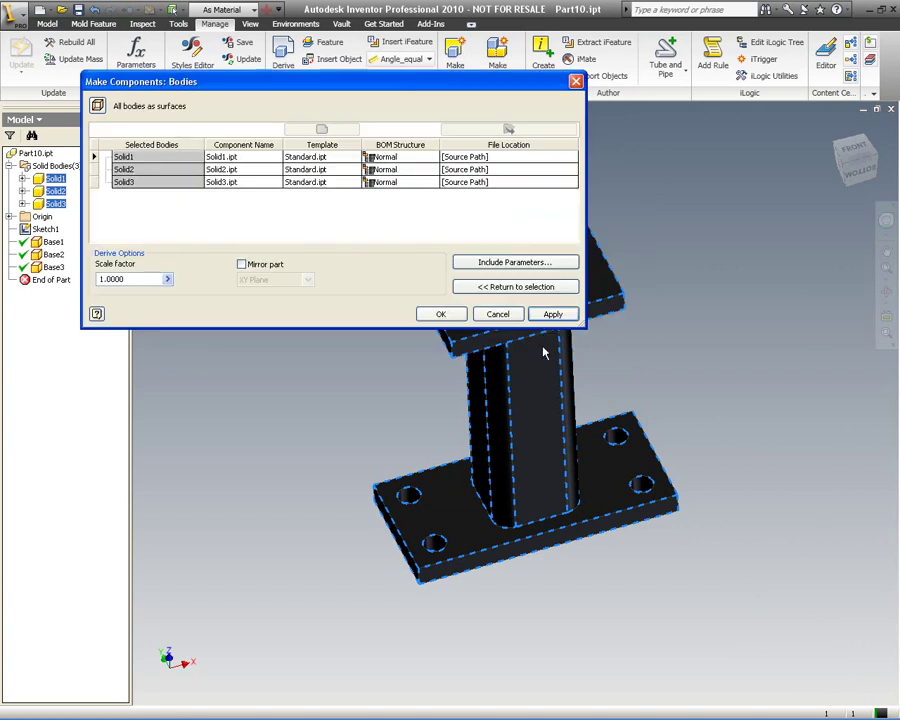
- Set Solid2's BOM structure to Purchased and generate the component parts and assembly
click(381, 172)
click(397, 208)
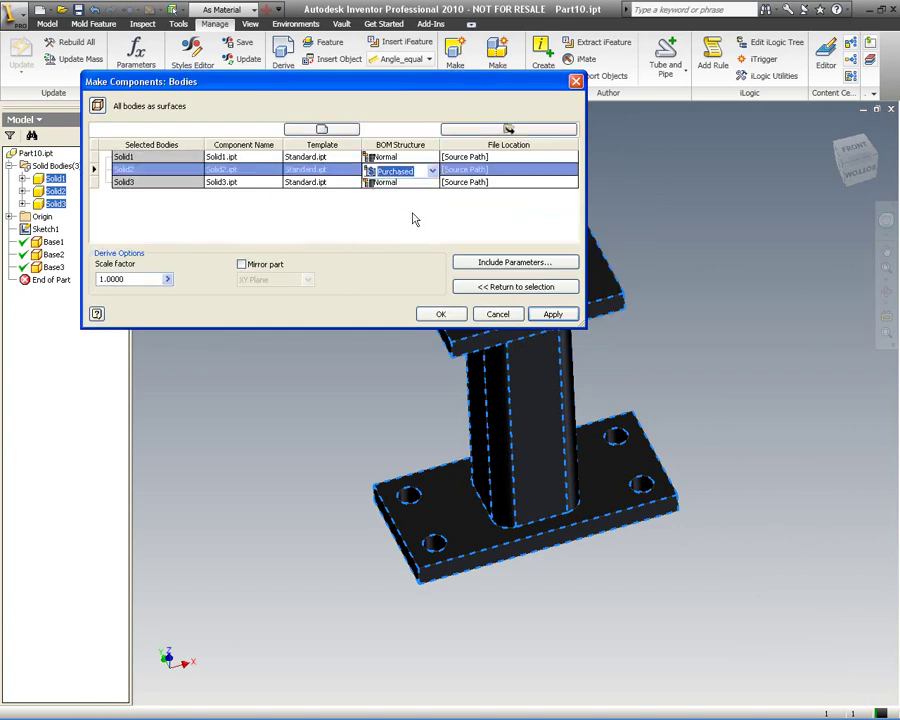
click(442, 315)
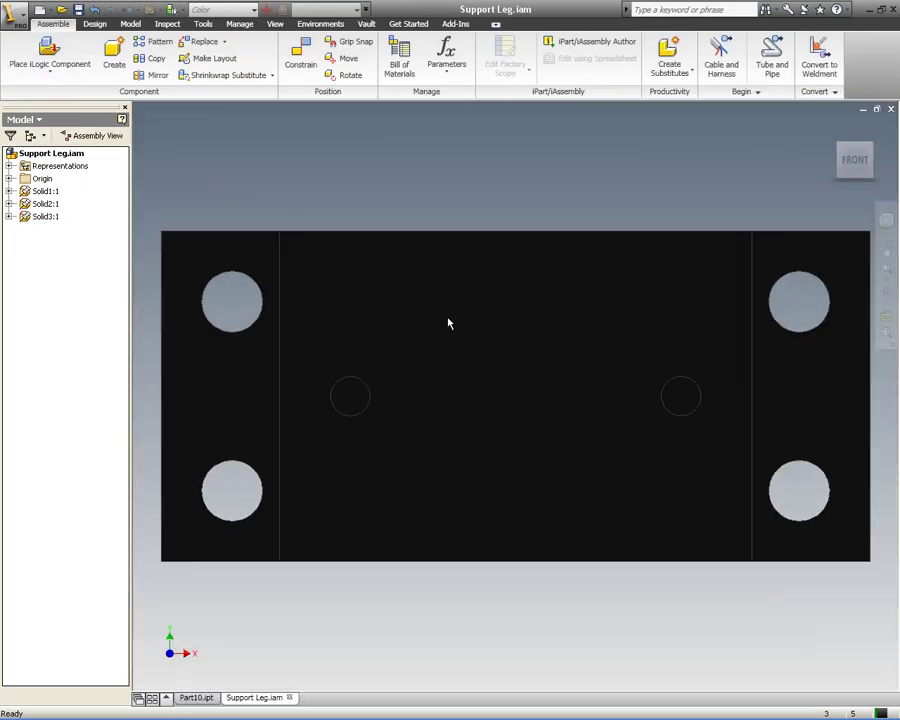
- Expand the three components in the Support Leg assembly to check their contents, and open Solid3 for in-place editing
shift+middle_drag(476, 464, 557, 366)
scroll(478, 343, up, 4)
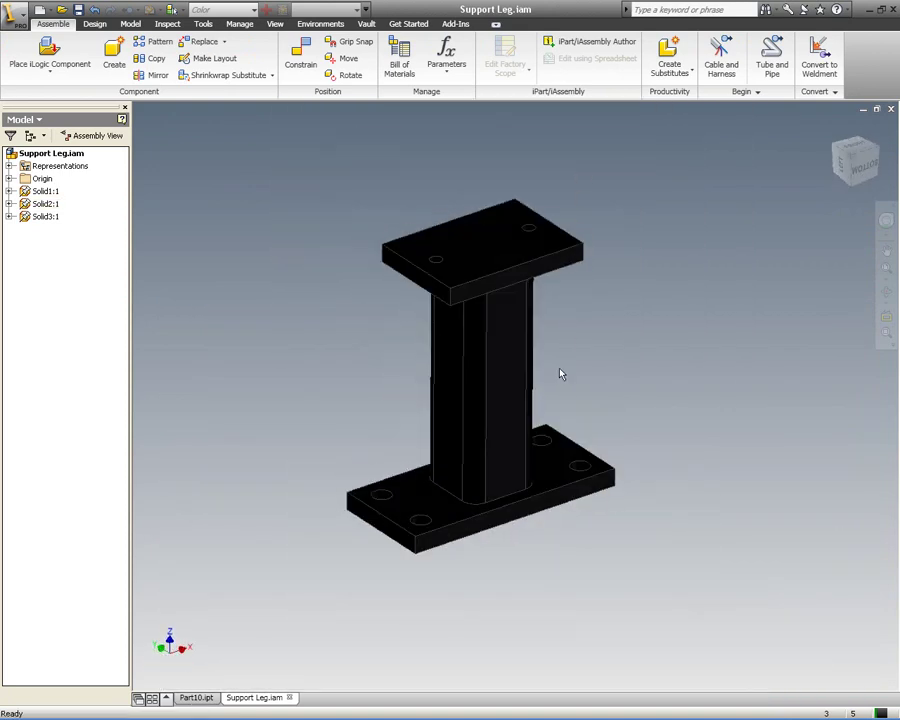
click(9, 191)
click(9, 216)
click(9, 241)
click(22, 254)
double_click(28, 246)
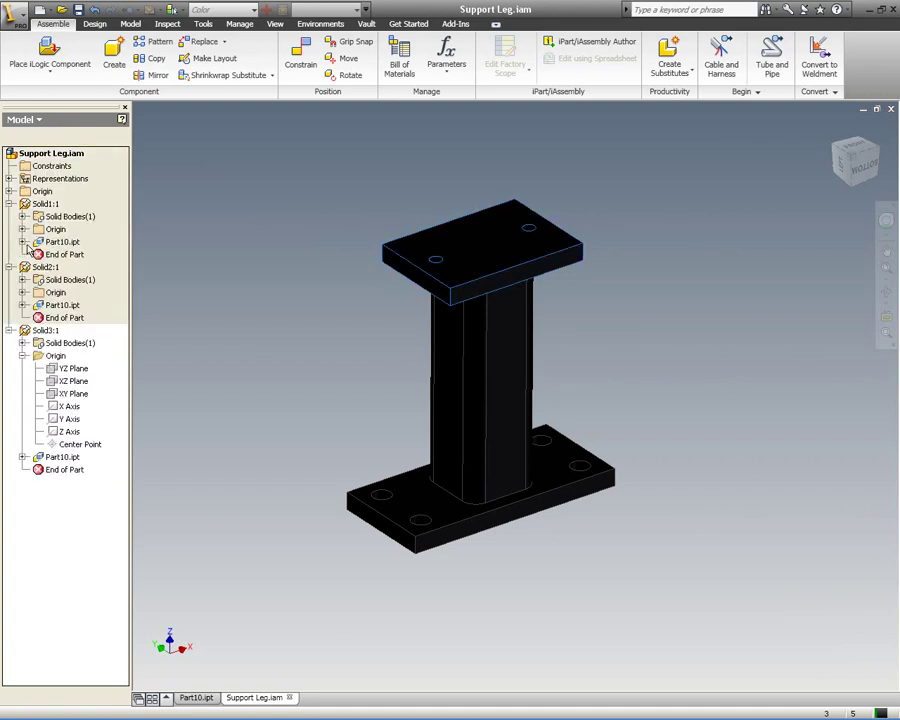
- Fillet the four short corner edges of the small mounting plate, Solid3, with an 8 mm radius
shift+middle_drag(418, 320, 265, 352)
click(45, 328)
click(296, 144)
click(272, 70)
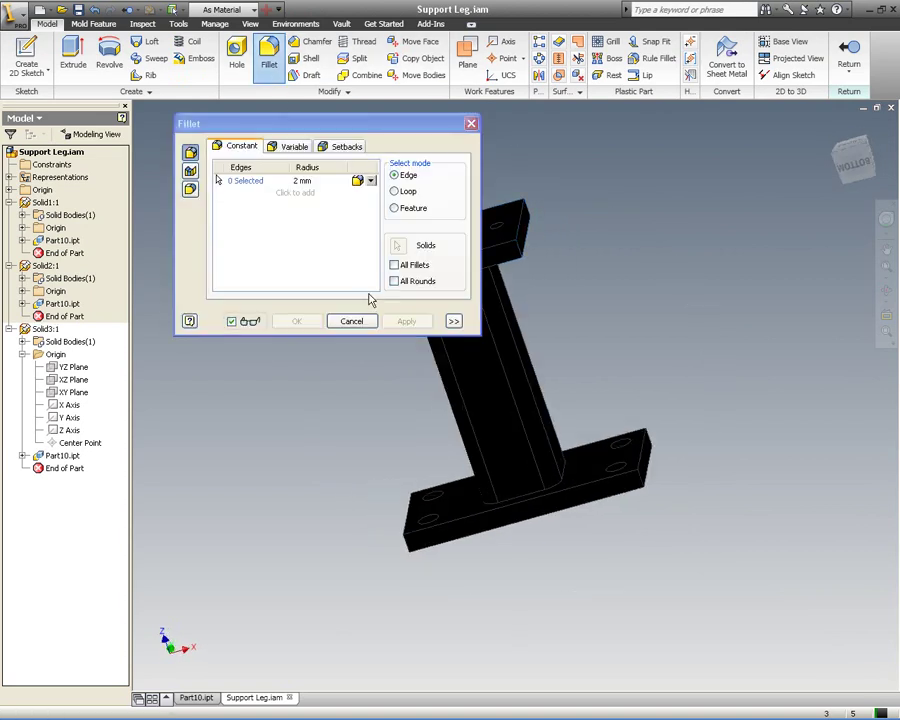
middle_drag(368, 350, 476, 450)
click(474, 396)
click(478, 352)
click(634, 311)
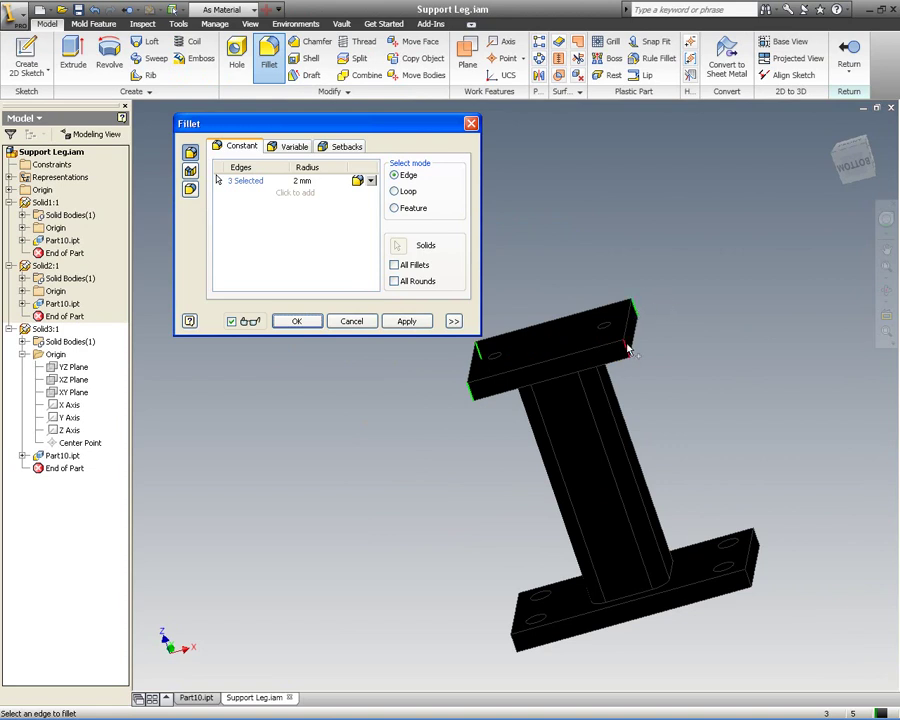
click(301, 181)
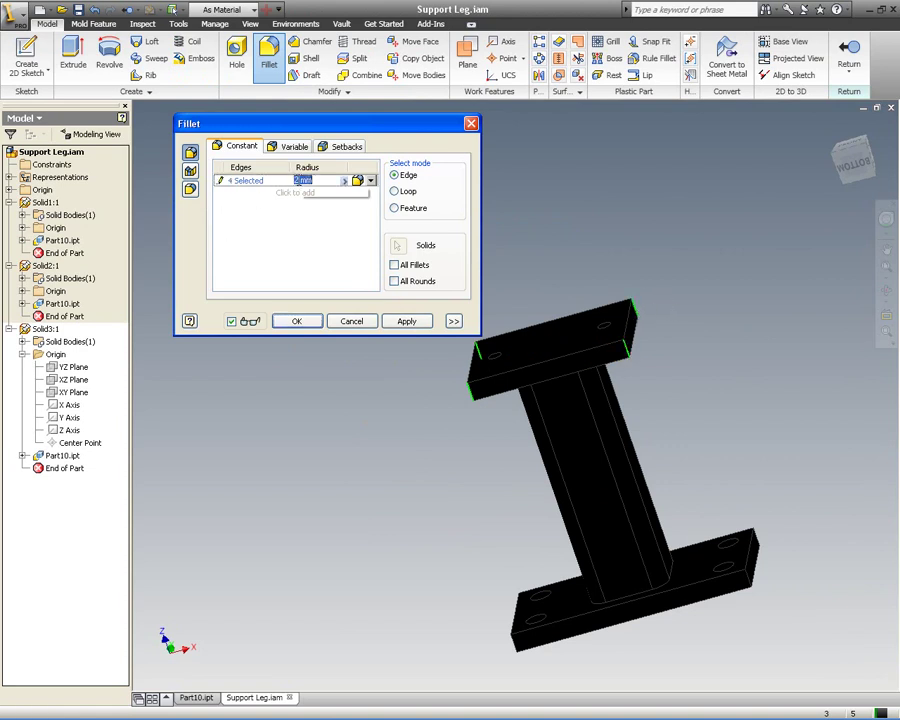
text(8)
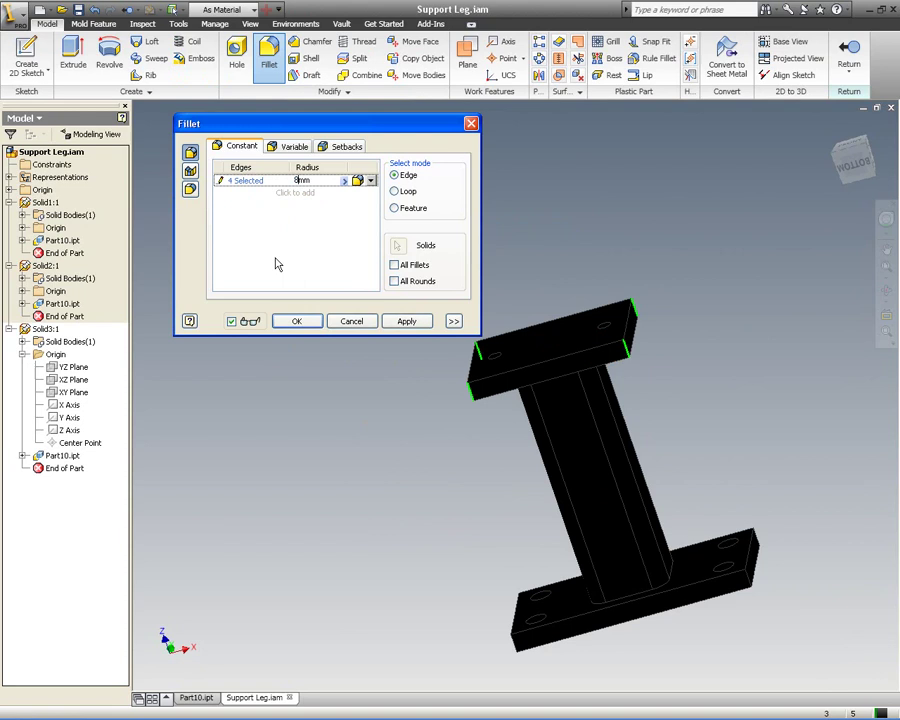
click(296, 321)
- Finish the in-place edit of Solid3 and return to the Support Leg assembly to view the whole model
middle_drag(330, 317, 255, 237)
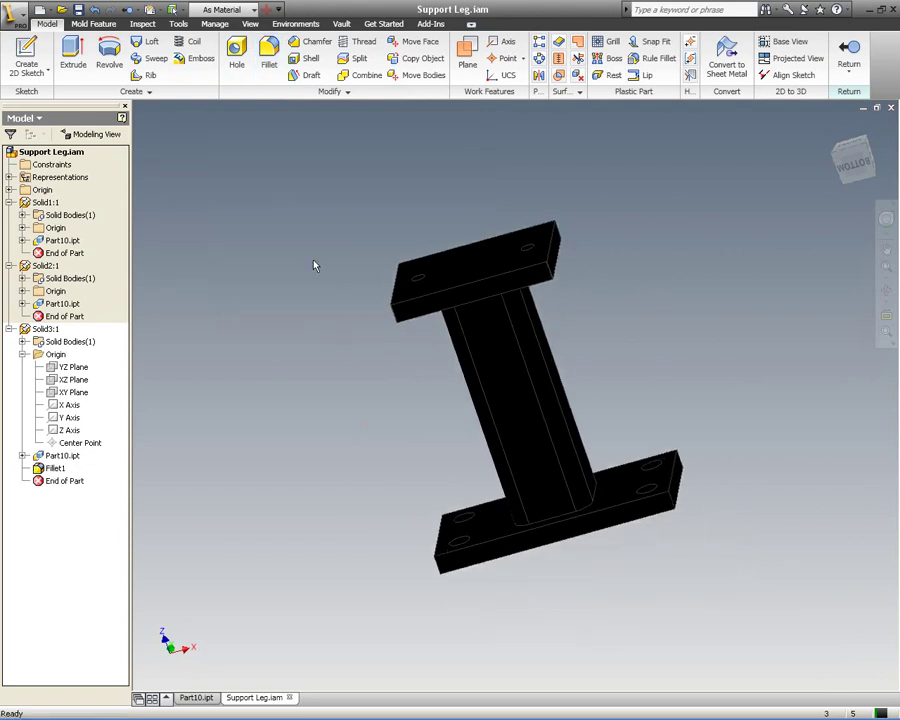
shift+middle_drag(446, 374, 415, 281)
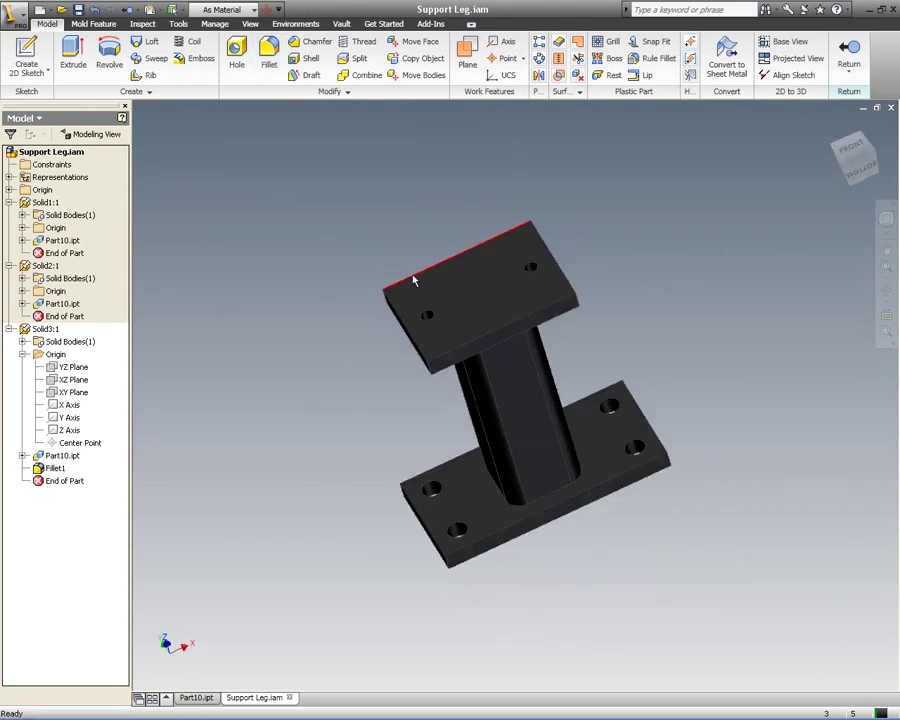
click(852, 54)
key(F4)
shift+middle_drag(496, 331, 548, 232)
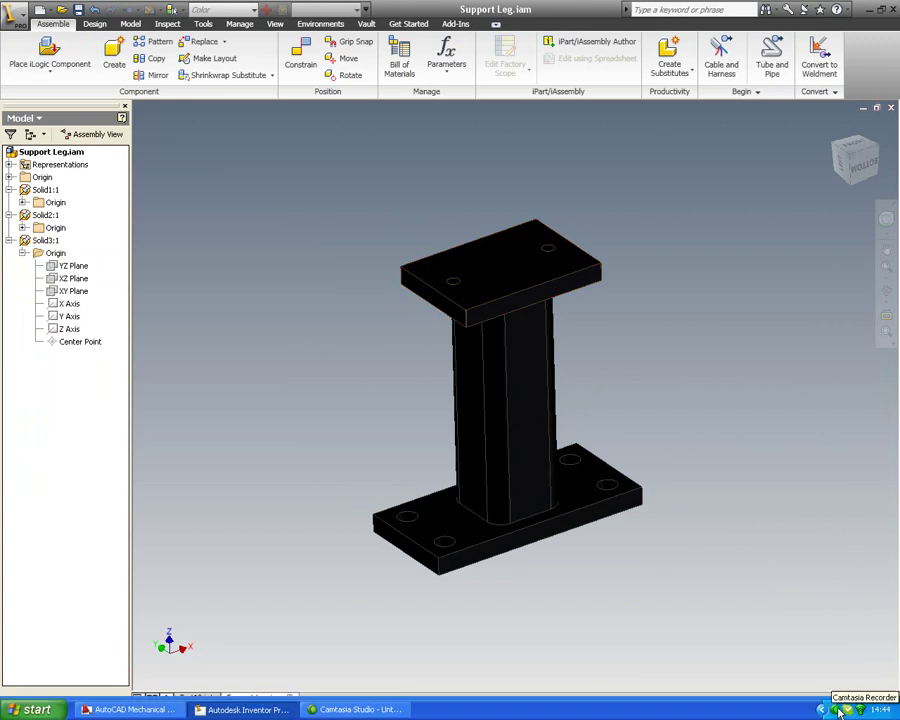
right_click(834, 709)
click(815, 639)
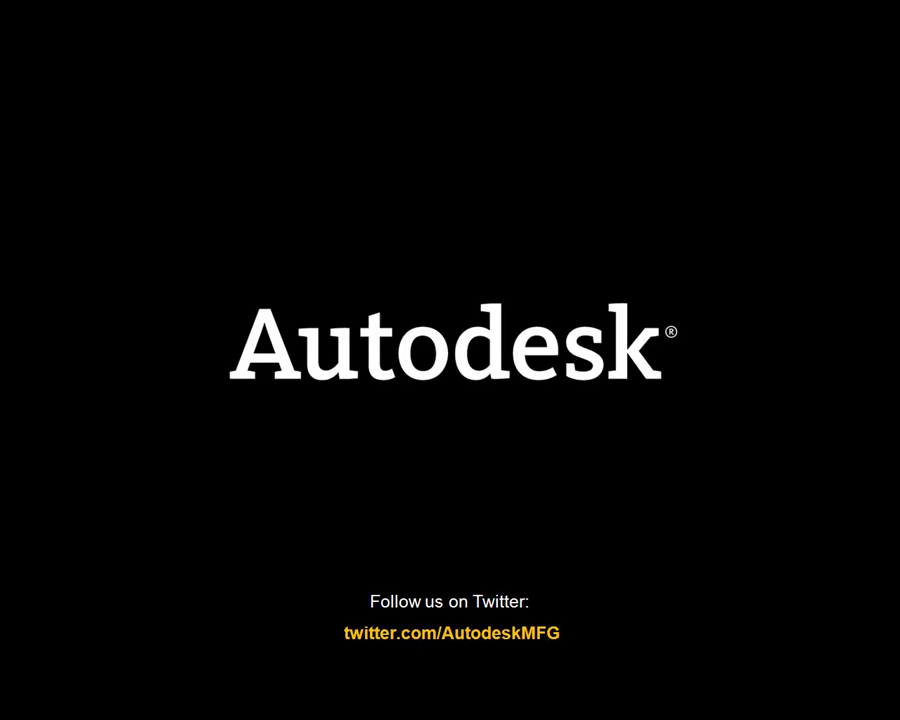